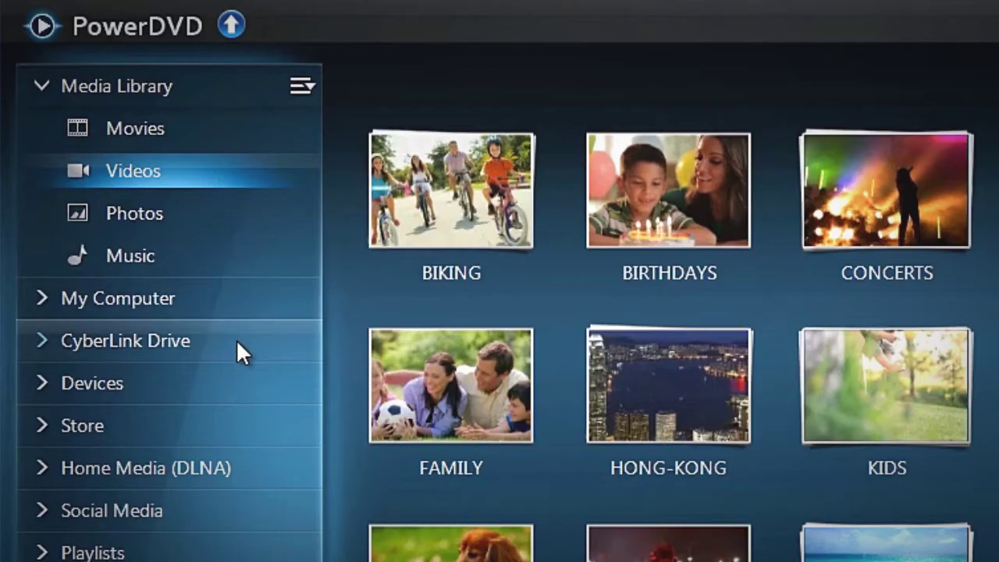
Browse the information page and the videos, photos and music stored on CyberLink Drive
{"action": "left_click", "coordinate": [237, 341]}
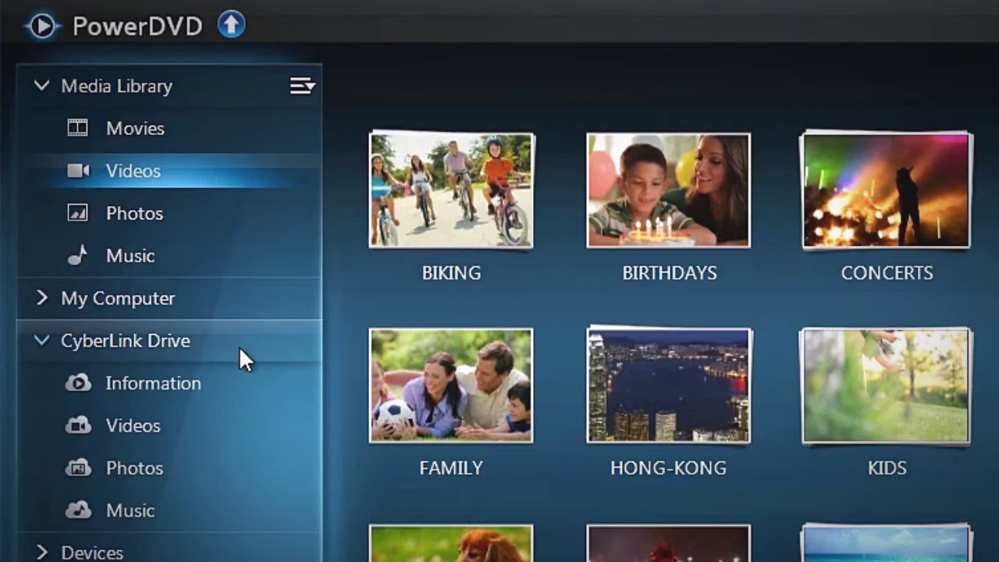
{"action": "left_click", "coordinate": [238, 384]}
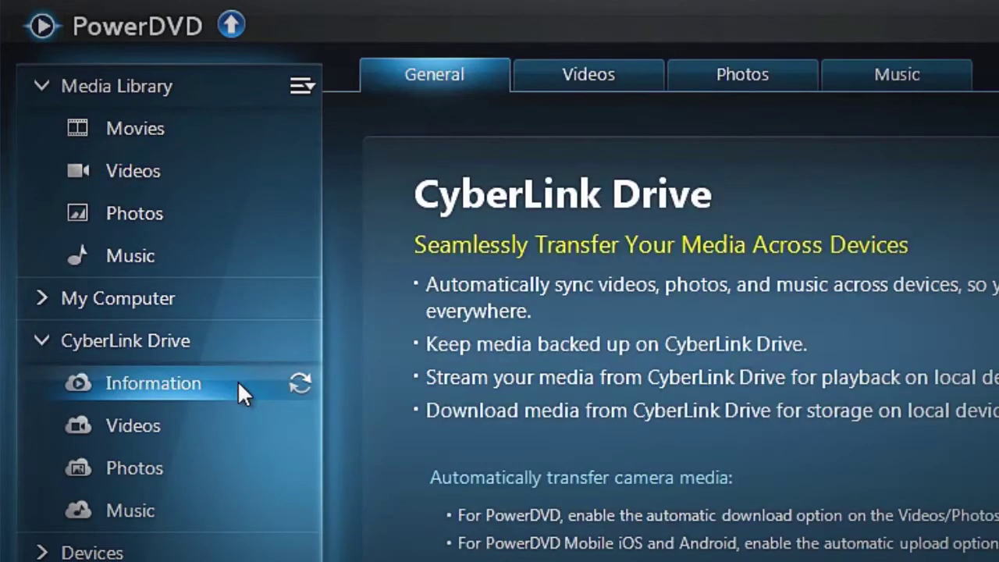
{"action": "left_click", "coordinate": [227, 421]}
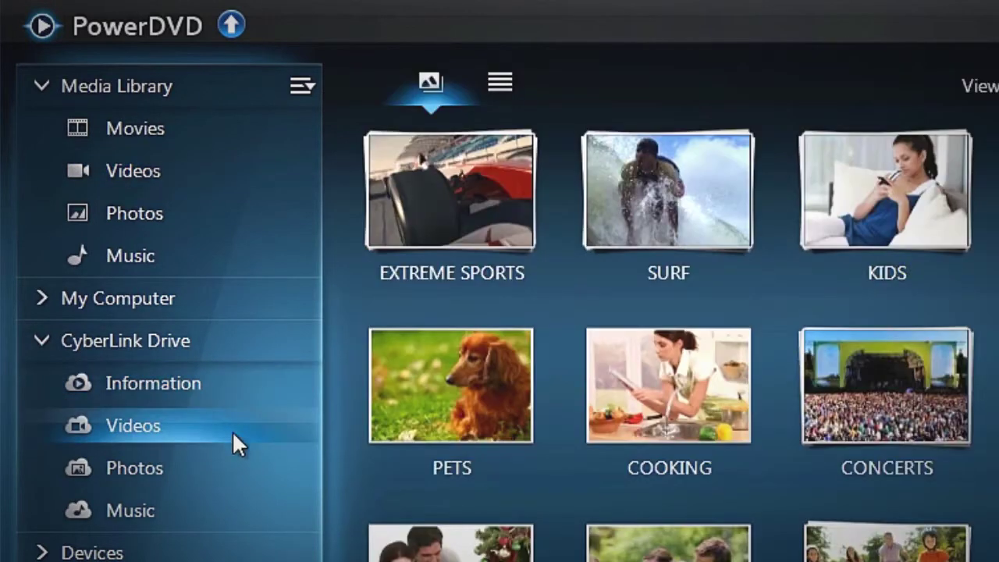
{"action": "left_click", "coordinate": [226, 468]}
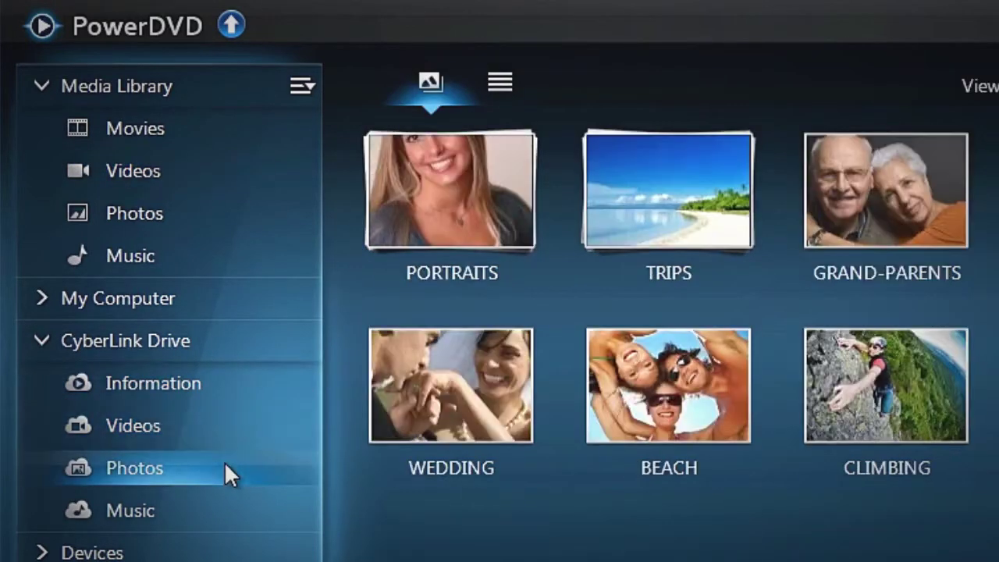
{"action": "left_click", "coordinate": [227, 513]}
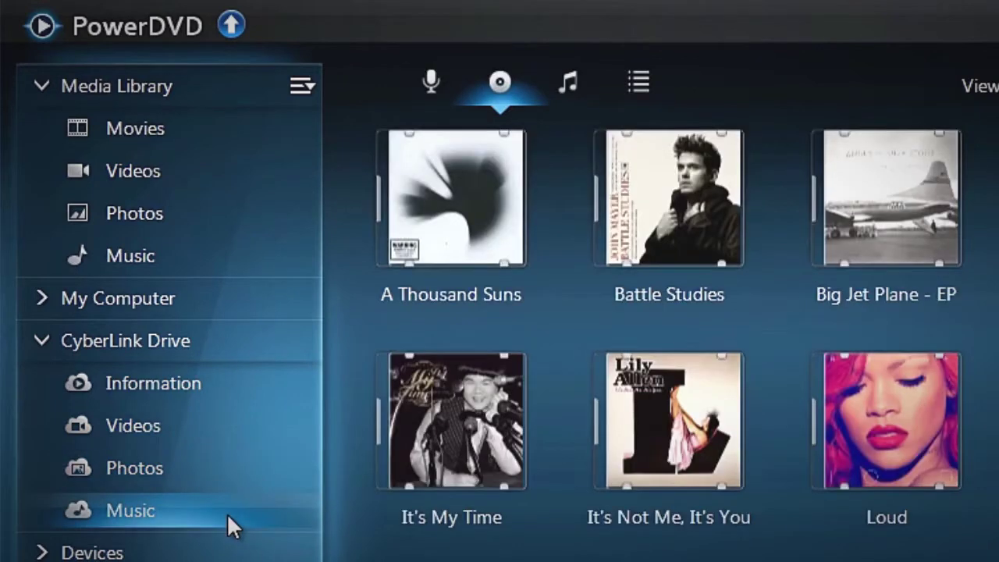
{"action": "left_click", "coordinate": [214, 337]}
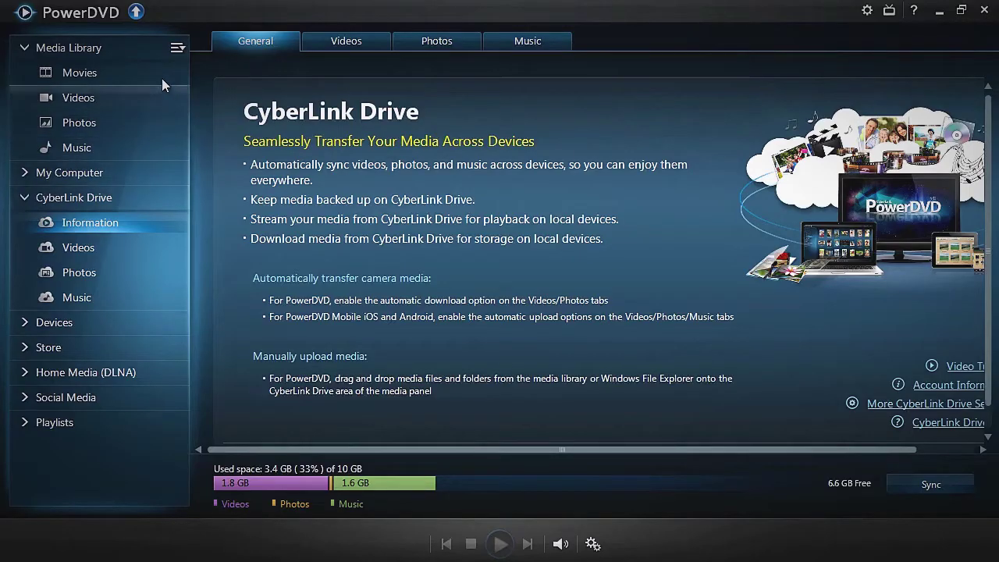
Look through the Media Library's videos, photos and music, finishing in its video folders
{"action": "left_click", "coordinate": [142, 47]}
{"action": "left_click", "coordinate": [142, 47]}
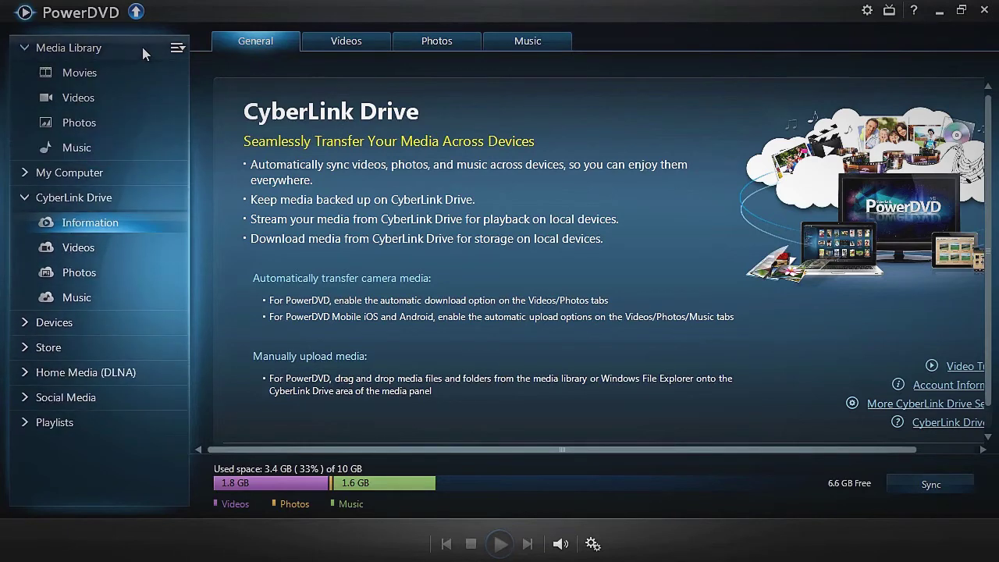
{"action": "left_click", "coordinate": [126, 96]}
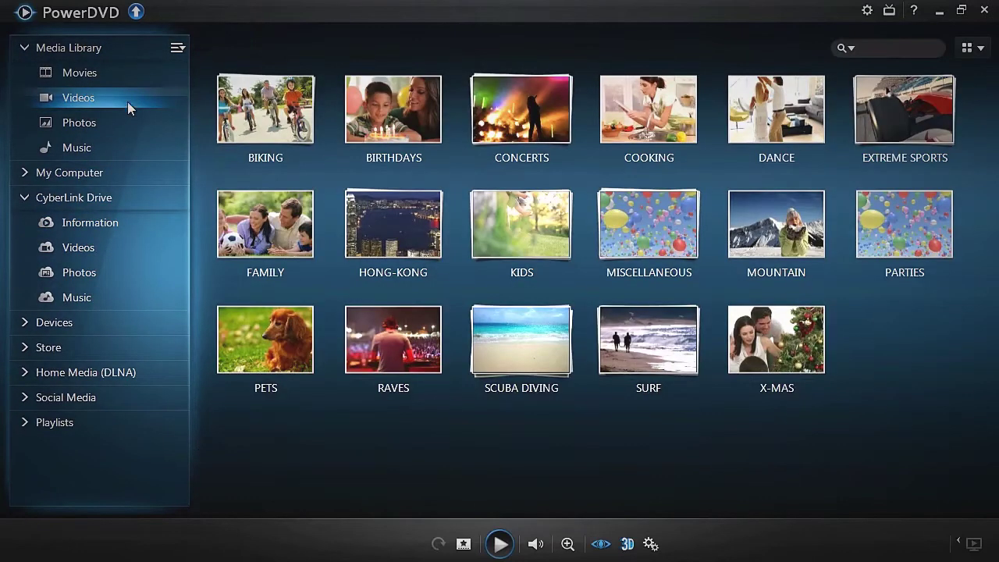
{"action": "left_click", "coordinate": [124, 117]}
{"action": "left_click", "coordinate": [126, 143]}
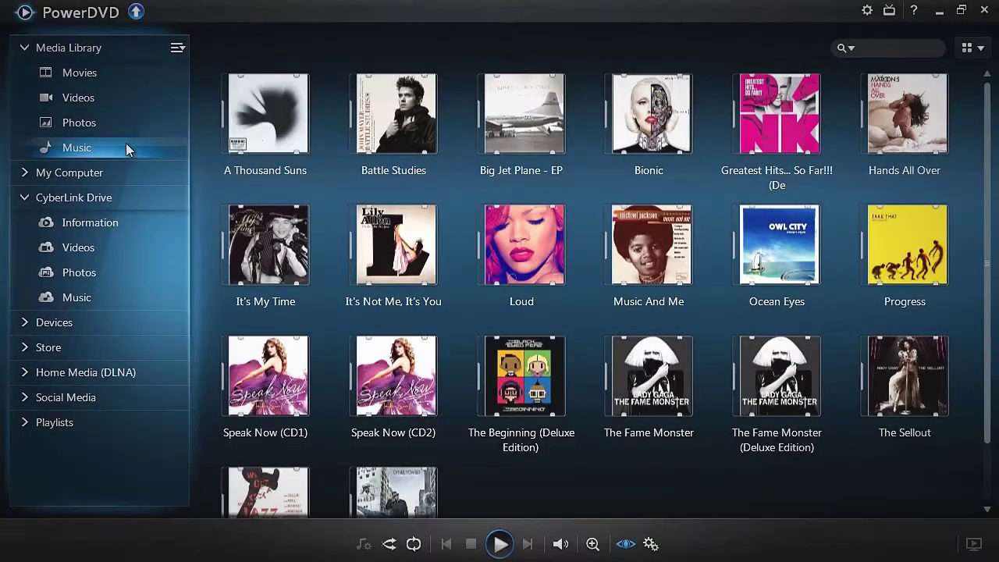
{"action": "left_click", "coordinate": [132, 98]}
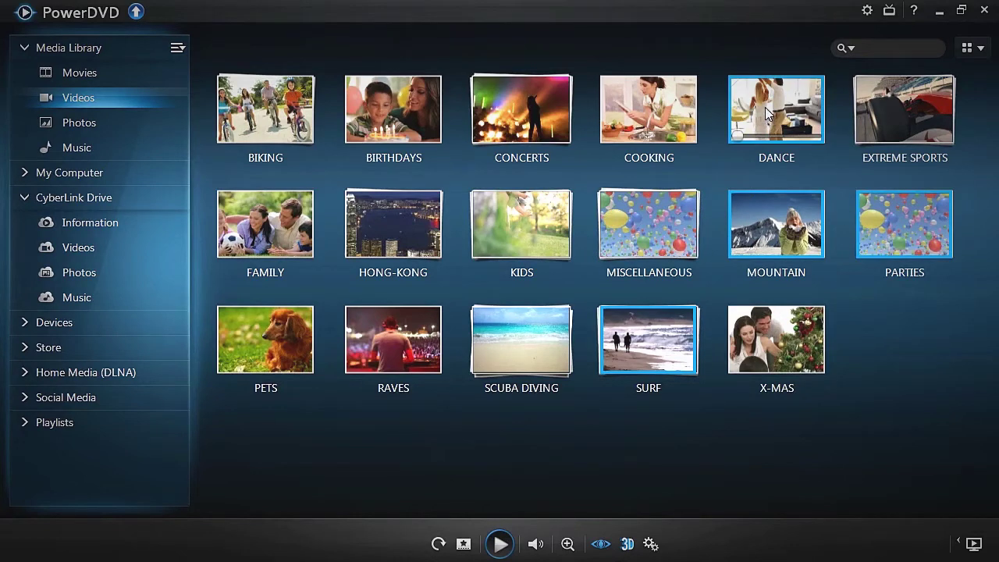
{"action": "left_click_drag", "start_coordinate": [766, 114], "coordinate": [133, 254]}
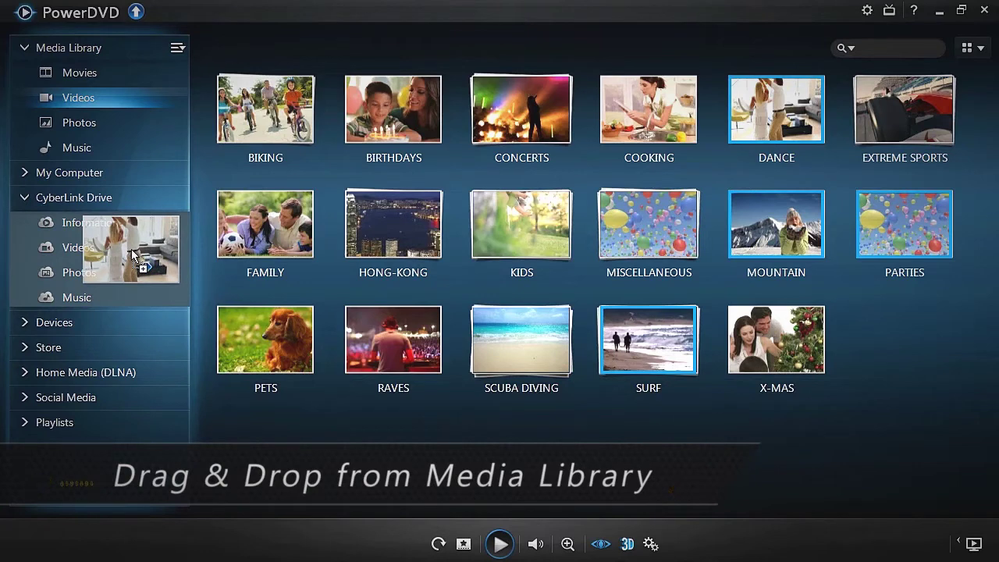
{"action": "left_click_drag", "start_coordinate": [131, 253], "coordinate": [781, 106]}
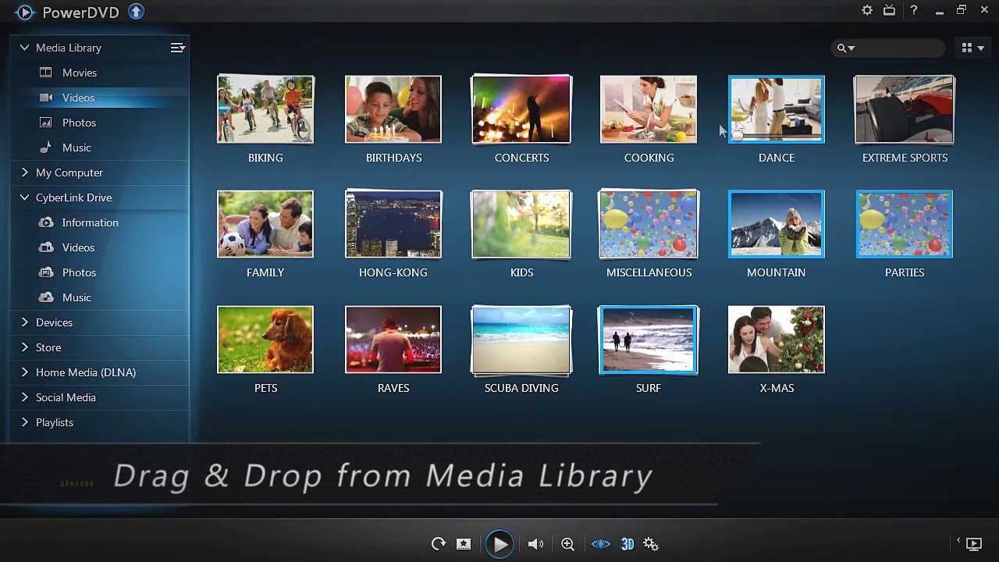
{"action": "left_click", "coordinate": [461, 167]}
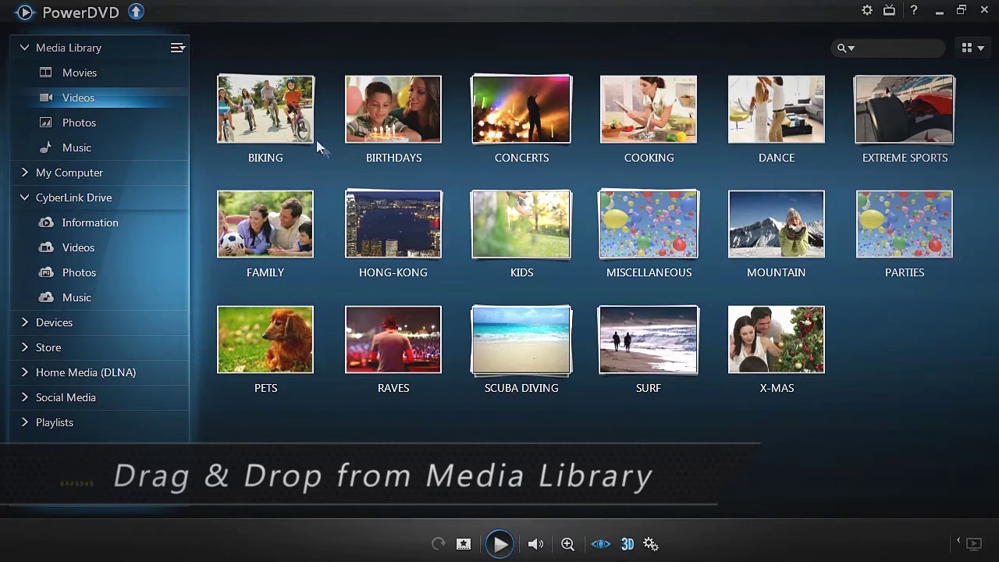
Upload the BIKING video folder from the Media Library to CyberLink Drive and view the drive's videos
{"action": "left_click", "coordinate": [277, 106]}
{"action": "left_click_drag", "start_coordinate": [277, 105], "coordinate": [133, 257]}
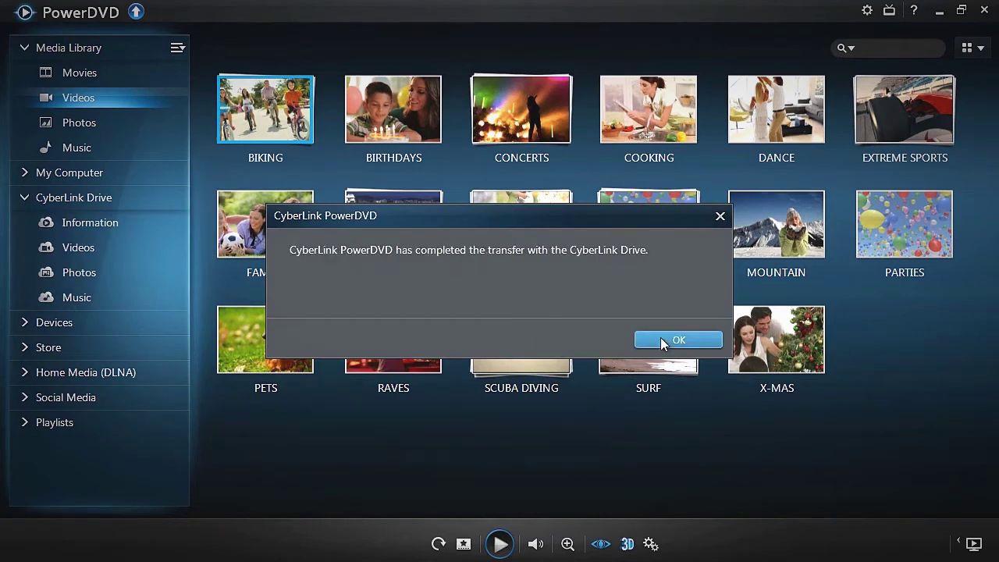
{"action": "left_click", "coordinate": [661, 338]}
{"action": "left_click", "coordinate": [142, 247]}
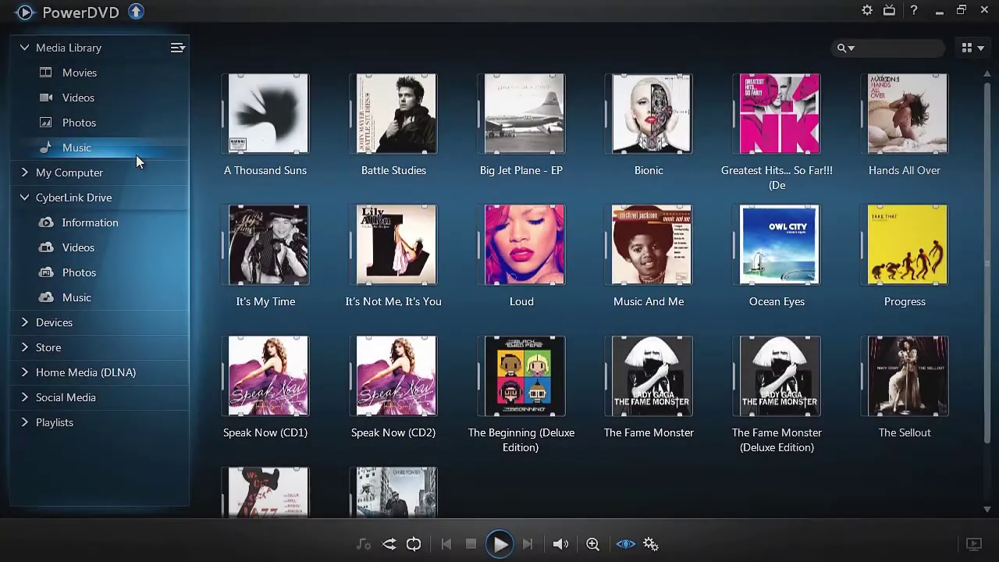
Upload the Bionic album from the Media Library to CyberLink Drive and view the drive's music
{"action": "left_click_drag", "start_coordinate": [646, 125], "coordinate": [107, 301]}
{"action": "left_click", "coordinate": [639, 348]}
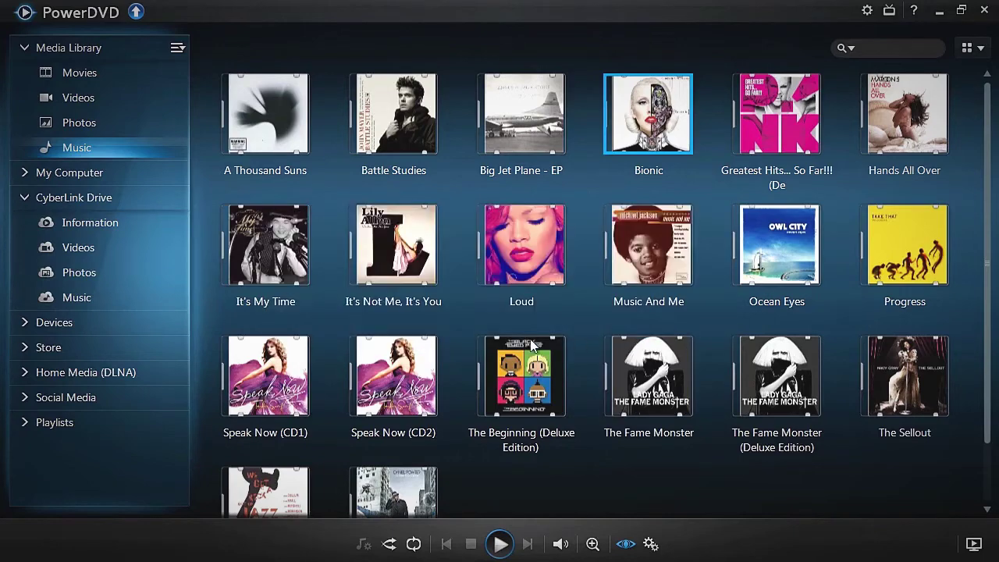
{"action": "left_click", "coordinate": [155, 297]}
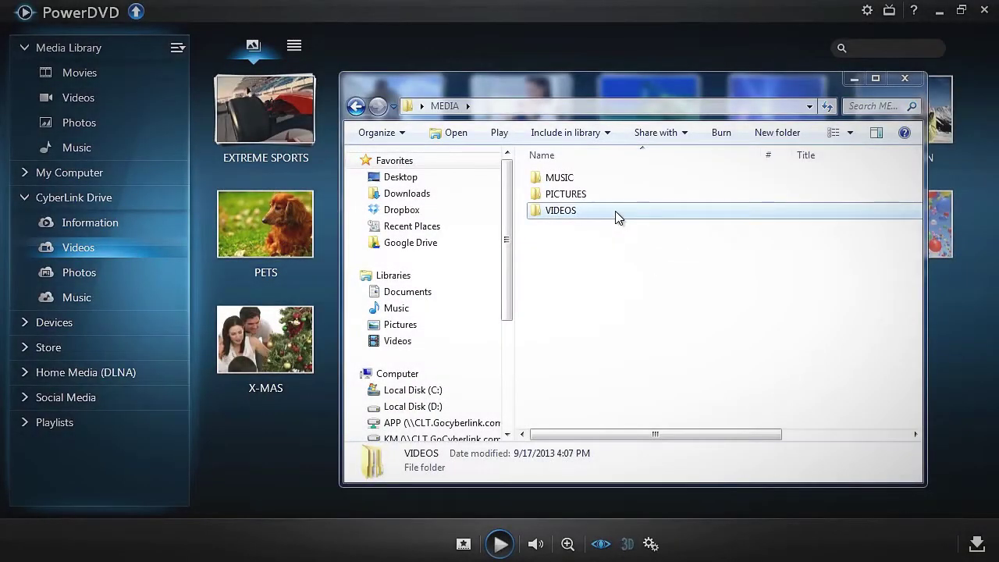
Upload the TANGO folder from MEDIA > VIDEOS in the file explorer to the CyberLink Drive videos and close the explorer window
{"action": "double_click", "coordinate": [617, 216]}
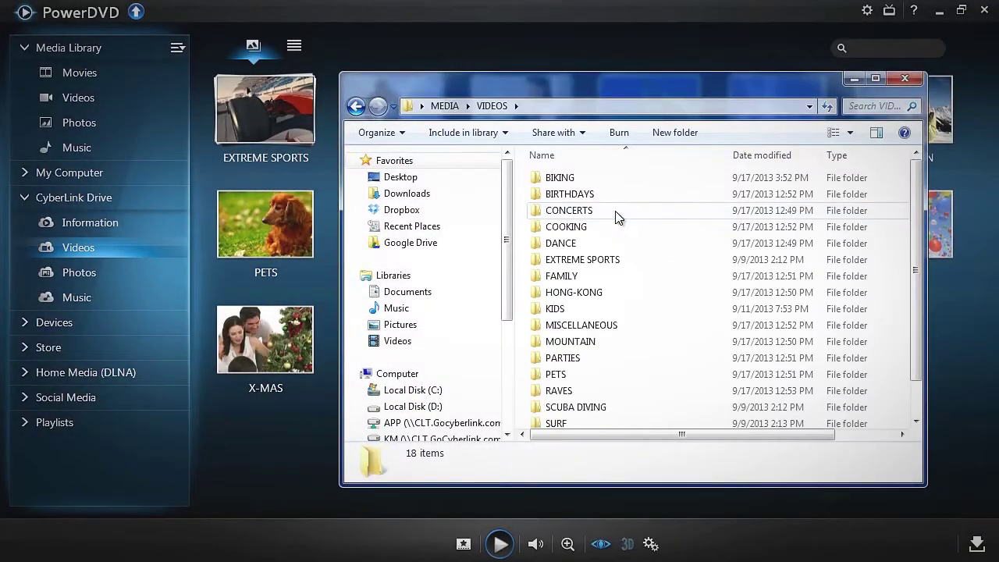
{"action": "scroll", "coordinate": [616, 216], "scroll_direction": "down", "scroll_amount": 1}
{"action": "left_click", "coordinate": [606, 403]}
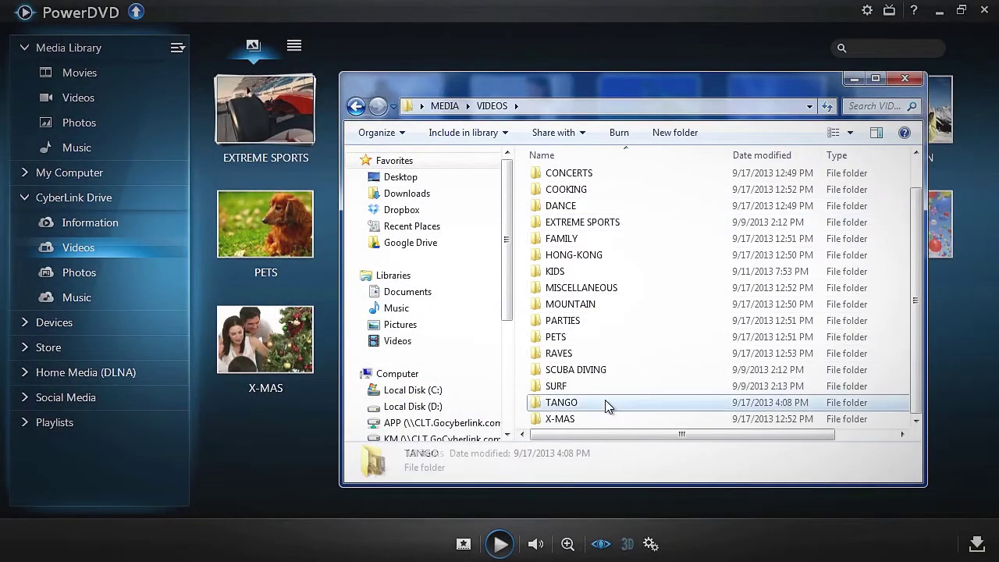
{"action": "left_click_drag", "start_coordinate": [606, 403], "coordinate": [124, 248]}
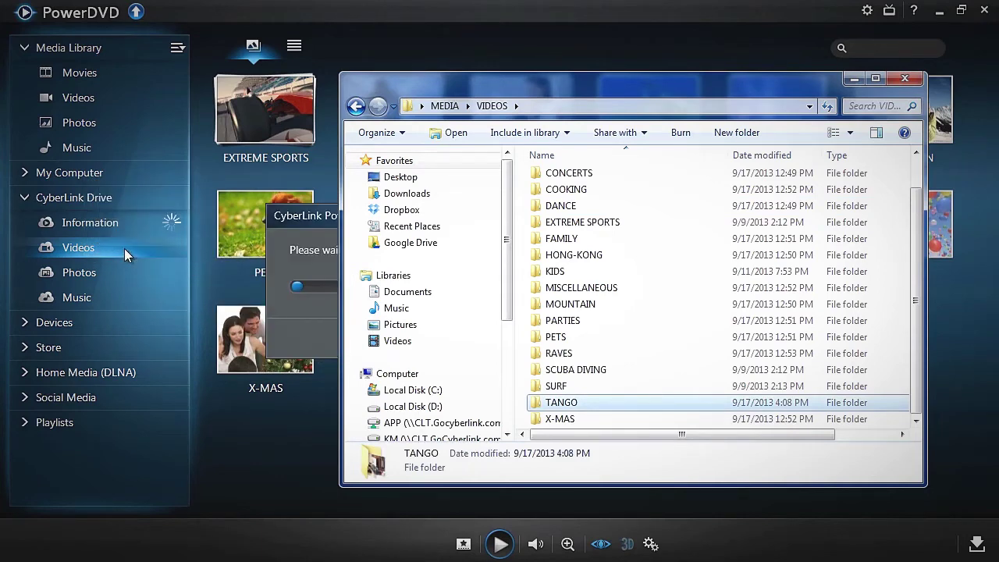
{"action": "left_click", "coordinate": [908, 78]}
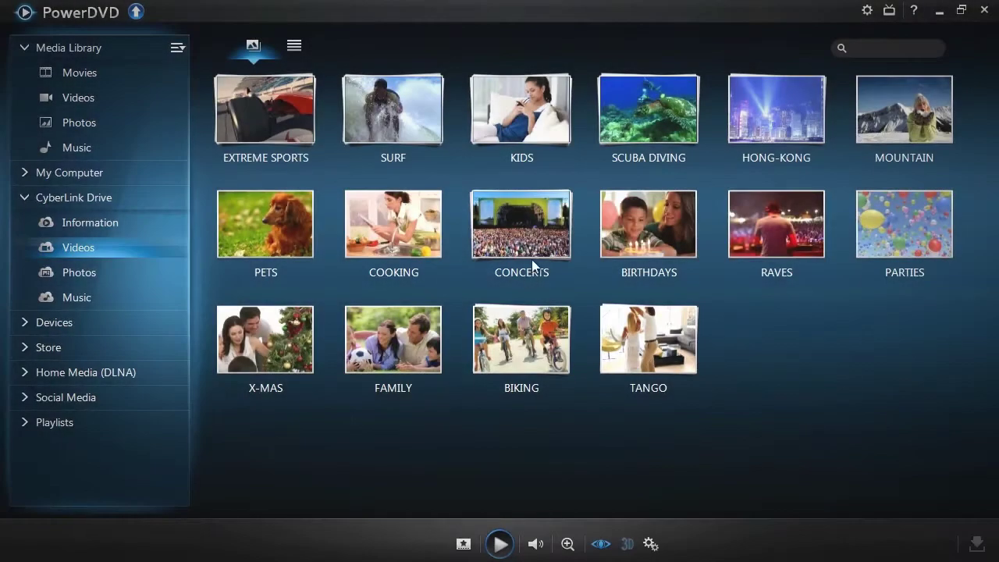
Open the CONCERTS videos on CyberLink Drive, and view the drive's TRIPS photos as a slideshow starting from 58.jpg
{"action": "left_click", "coordinate": [546, 211]}
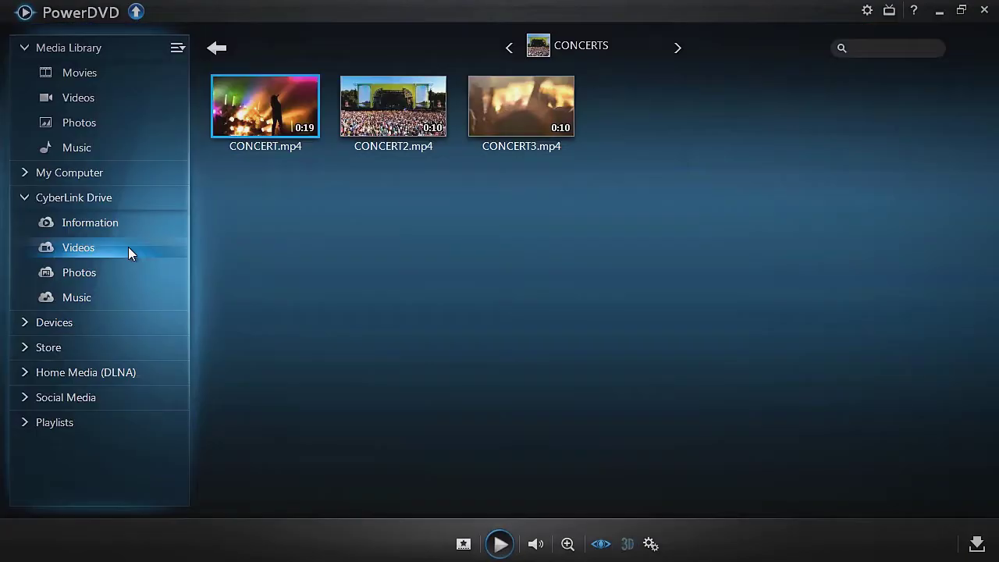
{"action": "left_click", "coordinate": [127, 273]}
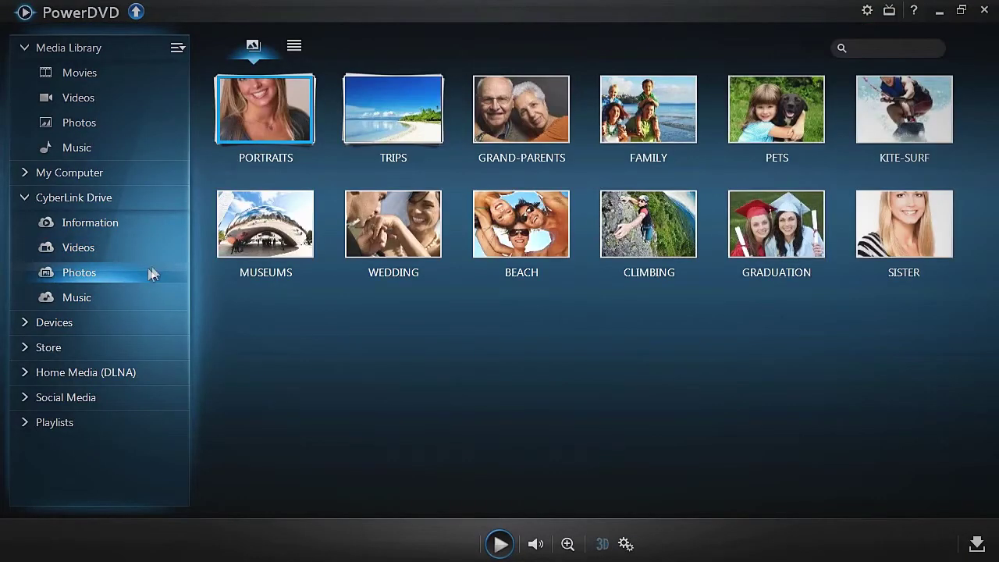
{"action": "left_click", "coordinate": [349, 102]}
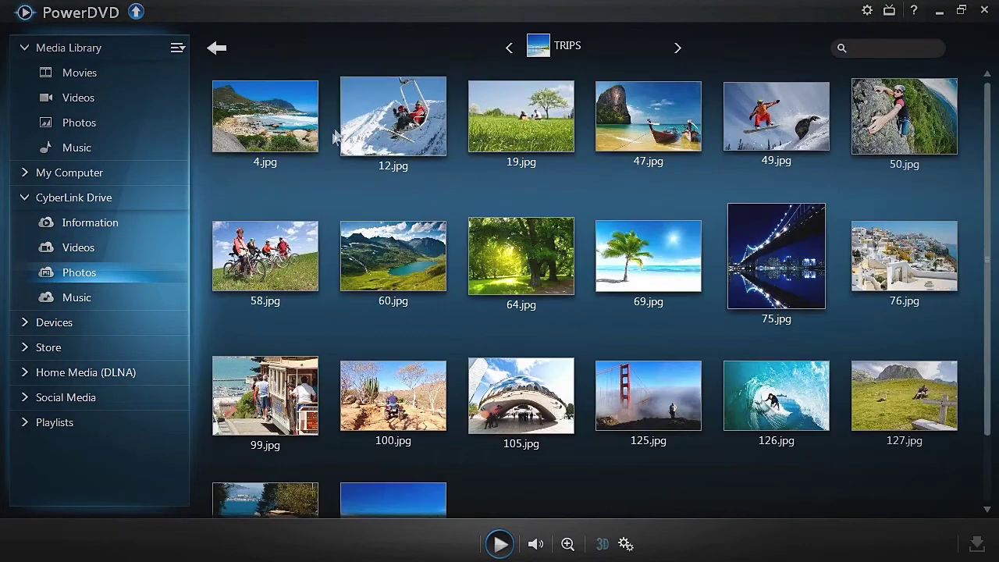
{"action": "left_click", "coordinate": [263, 236]}
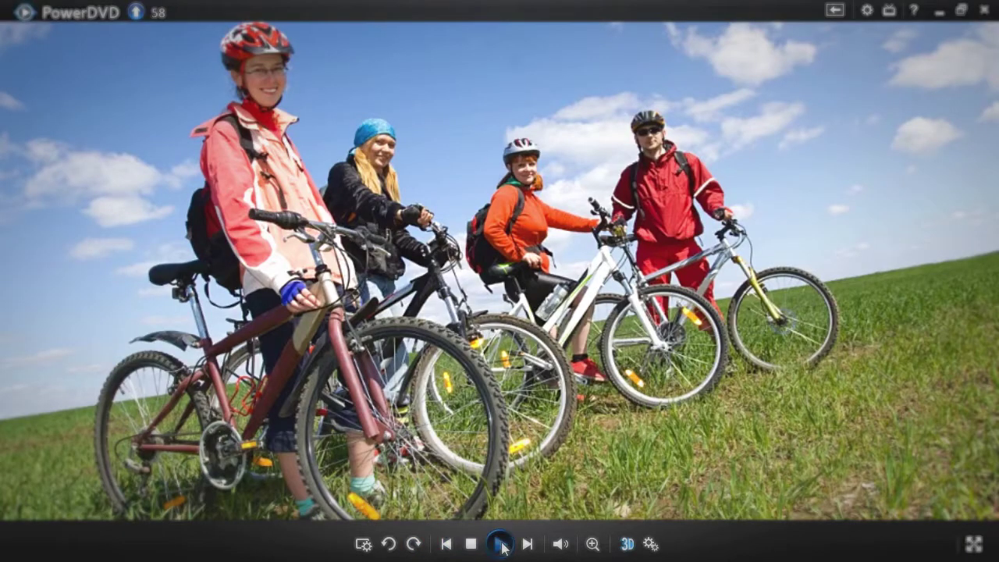
{"action": "left_click", "coordinate": [499, 544]}
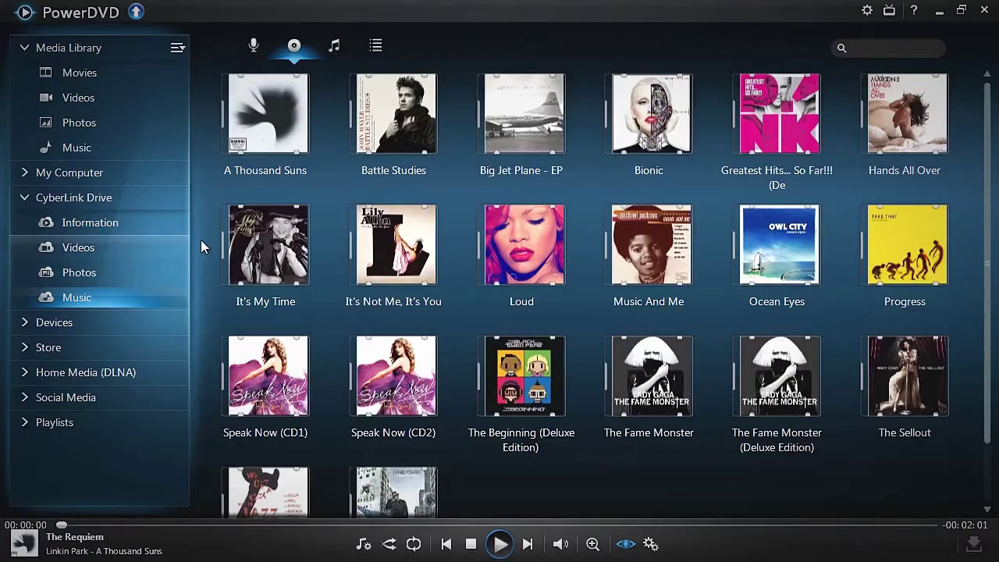
Play The Requiem from the A Thousand Suns album stored on CyberLink Drive
{"action": "left_click", "coordinate": [266, 134]}
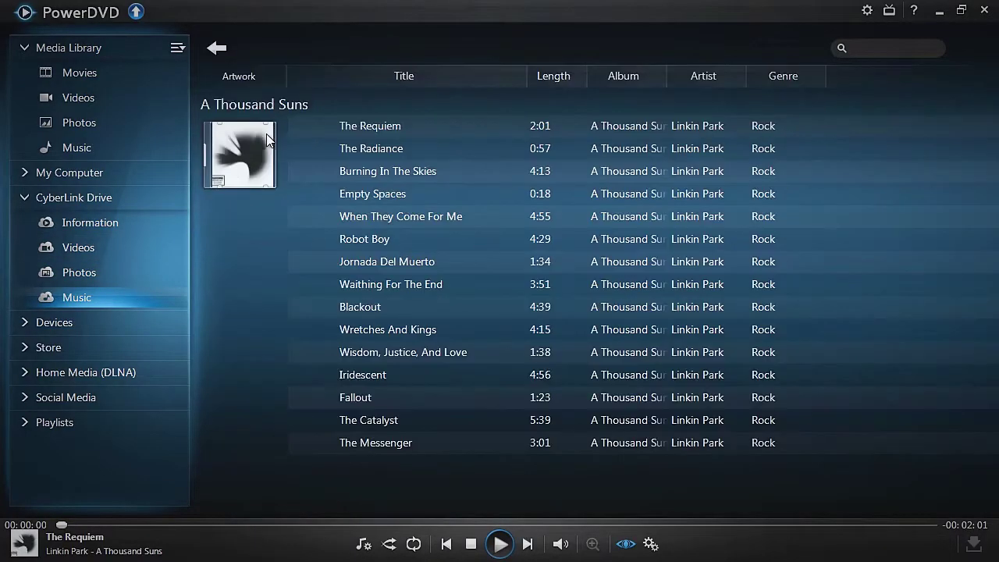
{"action": "double_click", "coordinate": [398, 122]}
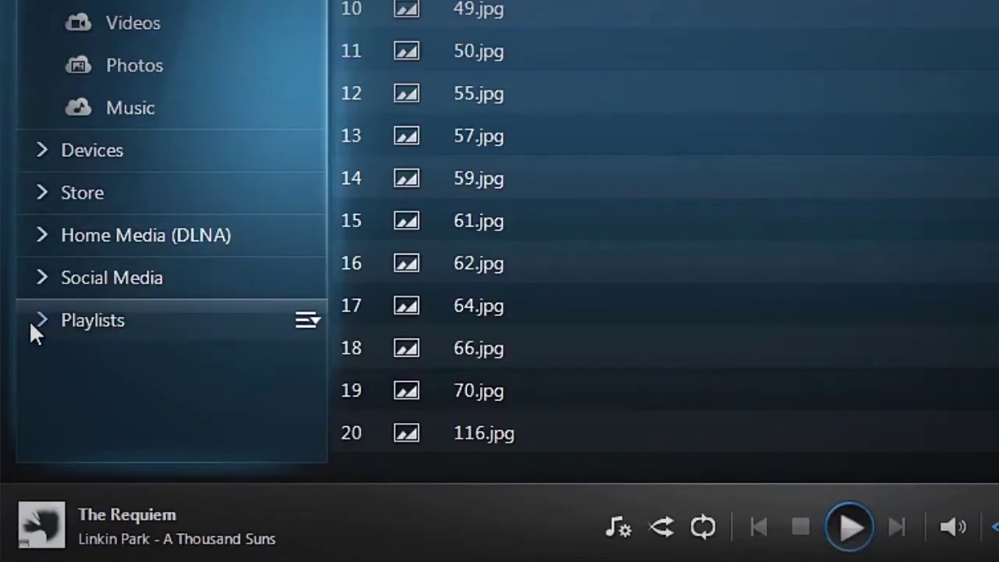
Expand the playlists and upload the SOCCER playlist to CyberLink Drive
{"action": "left_click", "coordinate": [30, 321]}
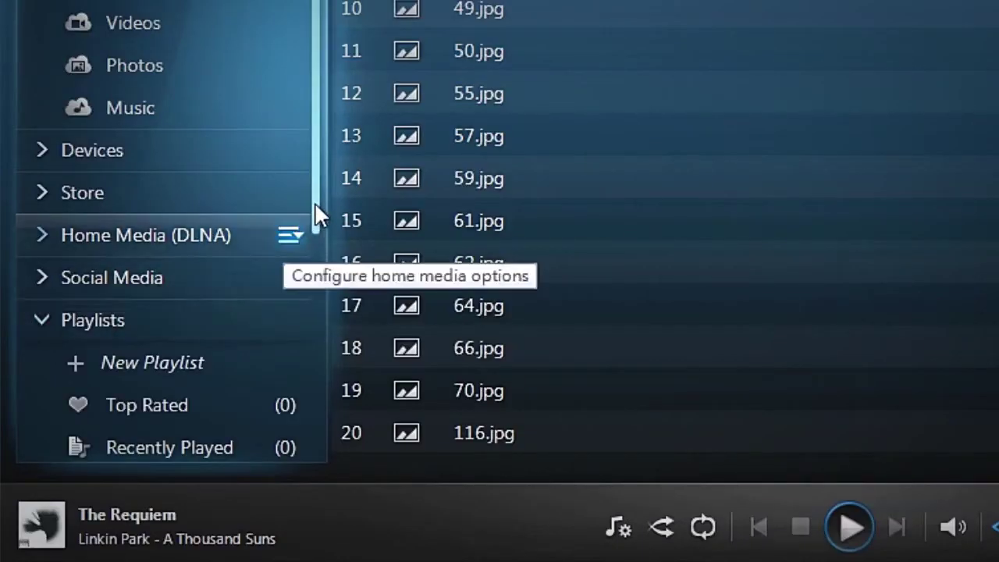
{"action": "left_click_drag", "start_coordinate": [316, 212], "coordinate": [320, 434]}
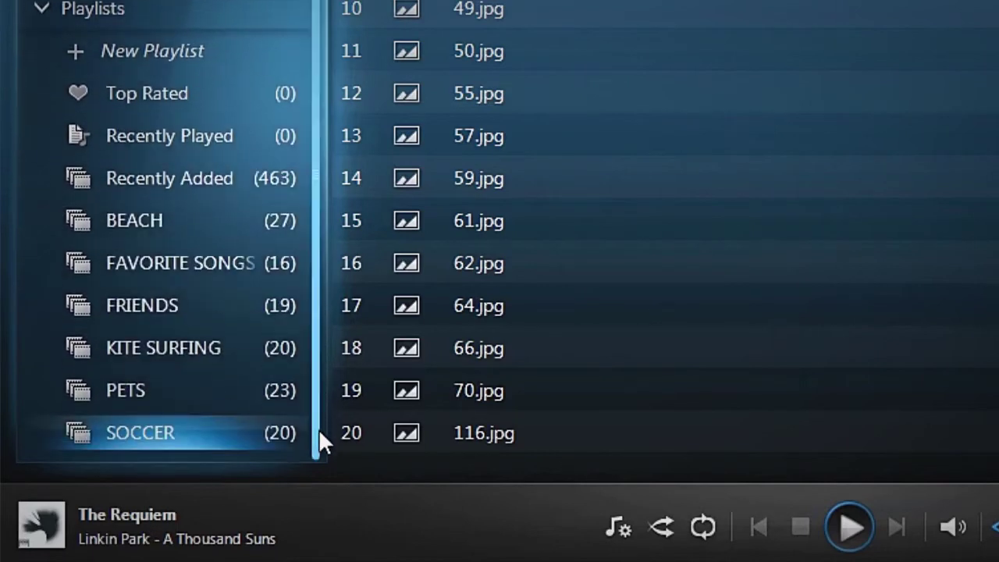
{"action": "mouse_move", "coordinate": [207, 438]}
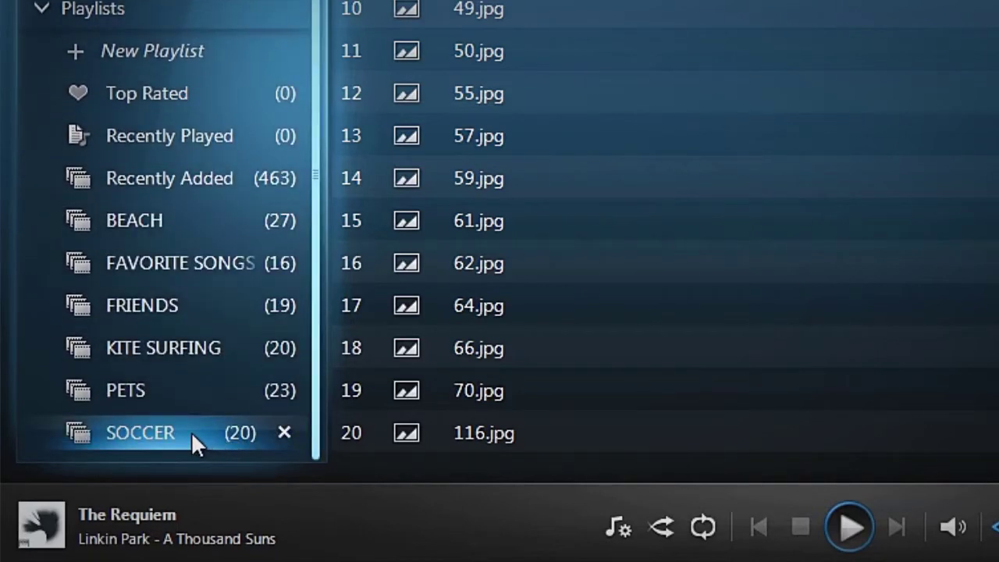
{"action": "left_click_drag", "start_coordinate": [191, 432], "coordinate": [252, 0]}
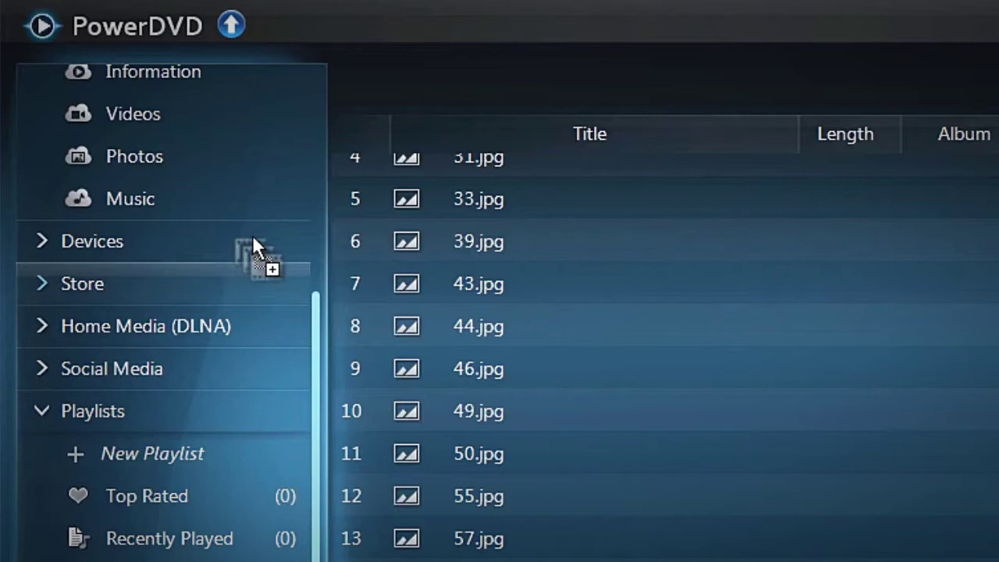
{"action": "left_click_drag", "start_coordinate": [253, 240], "coordinate": [146, 184]}
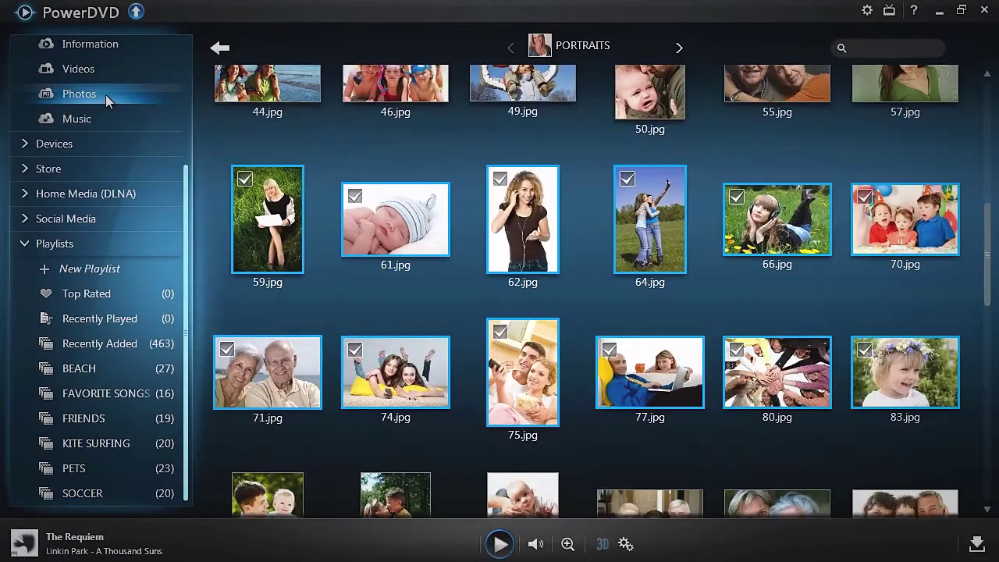
Leave the PORTRAITS photo folder and open the CyberLink Drive information page
{"action": "left_click", "coordinate": [219, 48]}
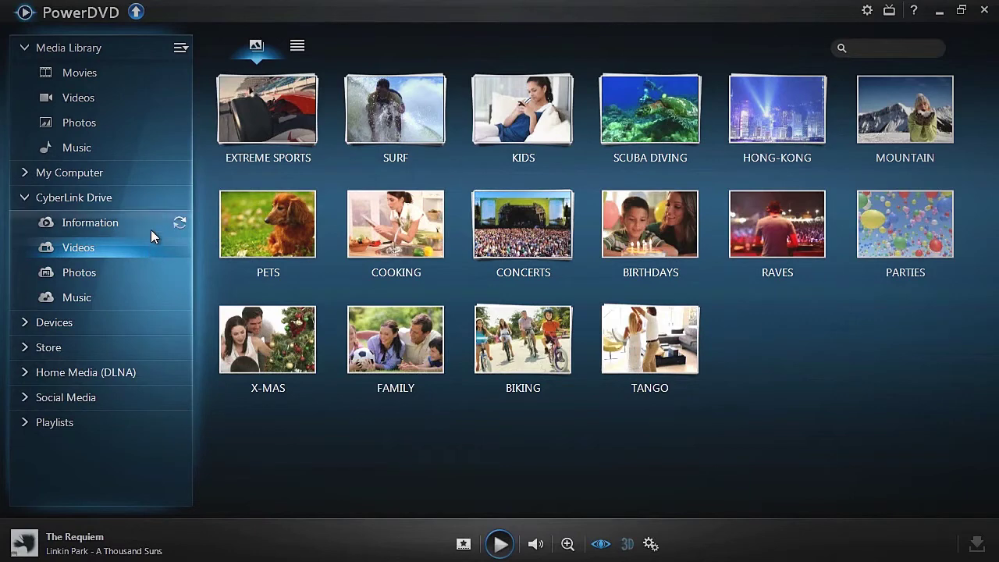
{"action": "left_click", "coordinate": [148, 221]}
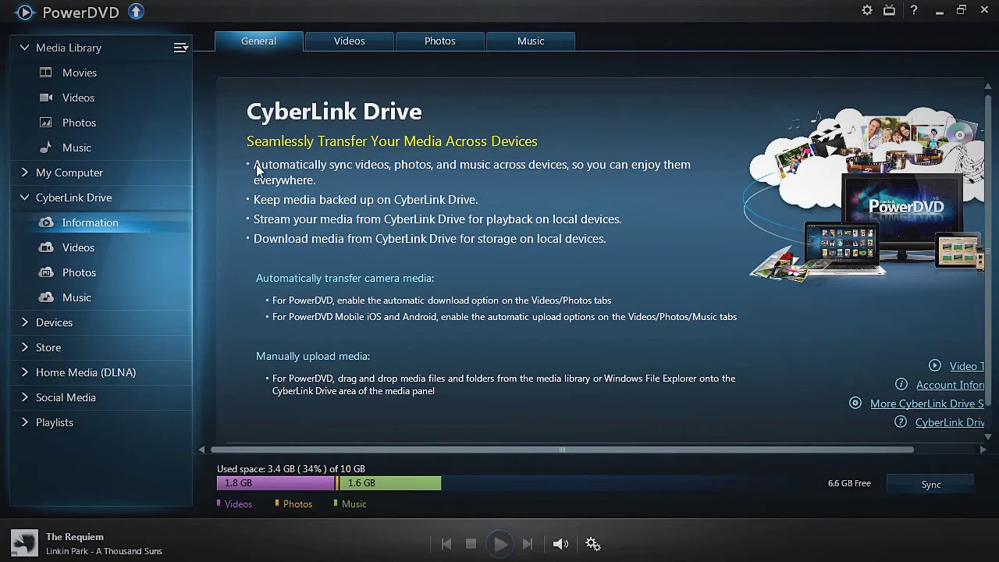
Review the video, photo and music sync settings for CyberLink Drive
{"action": "left_click", "coordinate": [372, 42]}
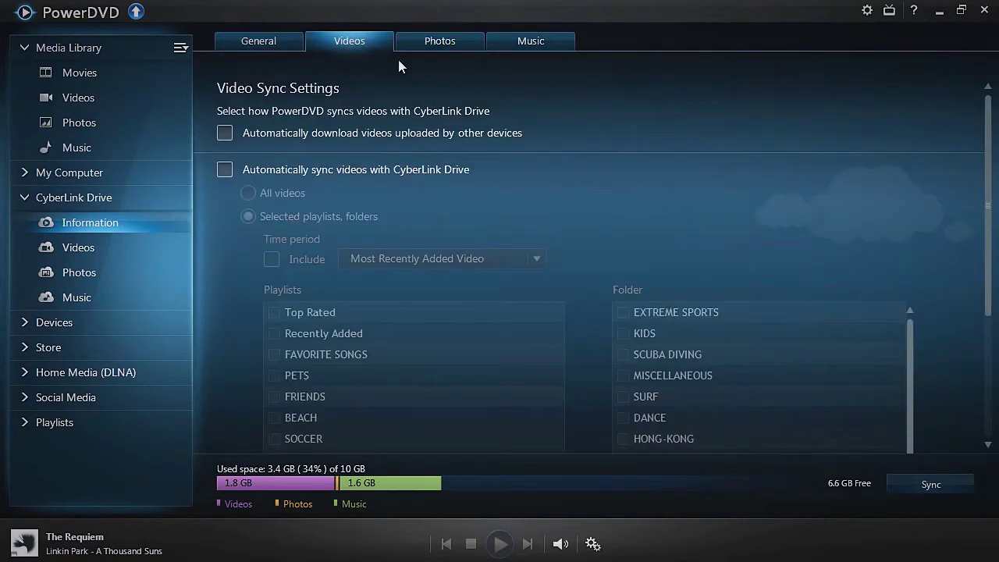
{"action": "left_click", "coordinate": [466, 44]}
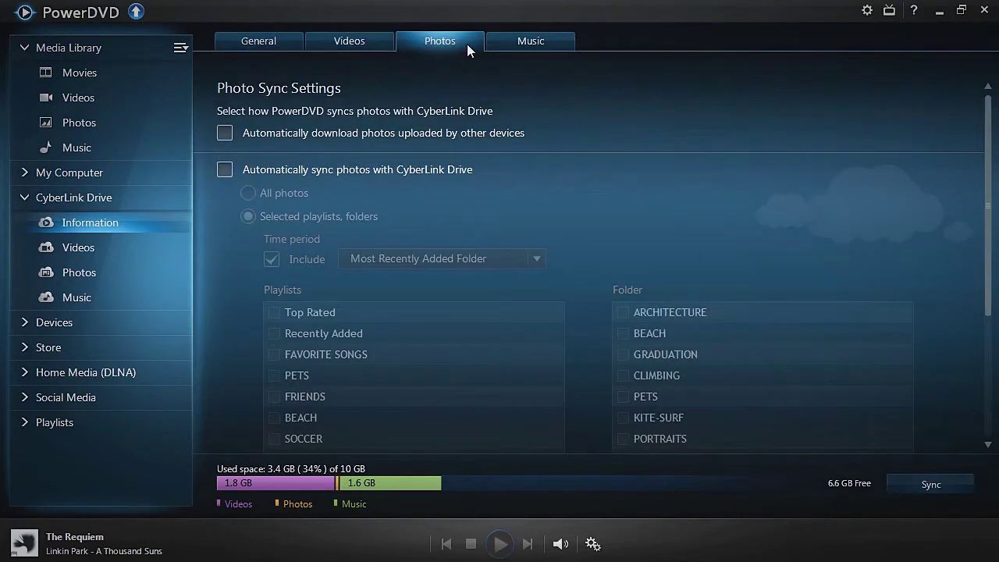
{"action": "left_click", "coordinate": [558, 43]}
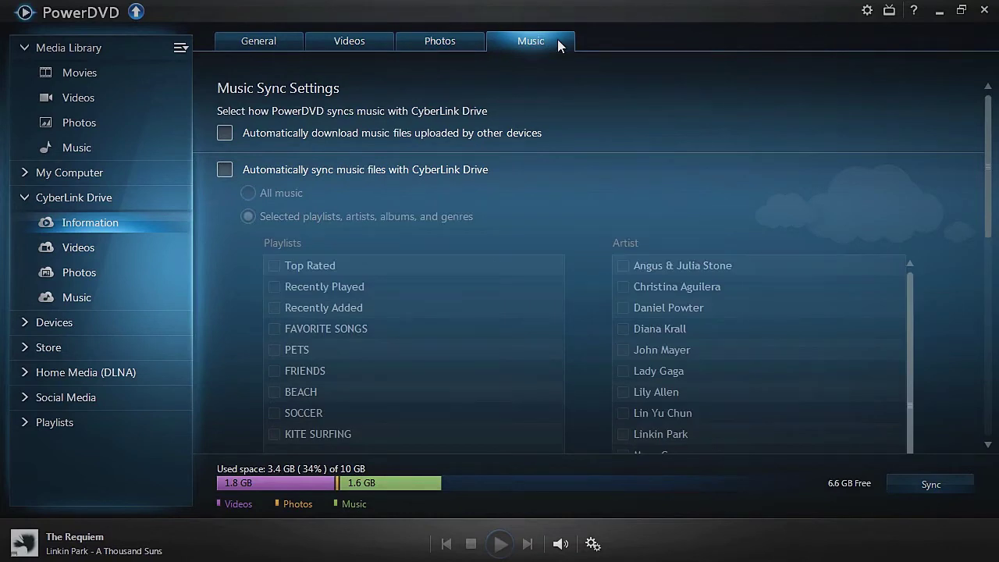
Enable automatic download of photos uploaded by other devices and automatic photo sync with CyberLink Drive, limited to selected playlists and folders
{"action": "left_click", "coordinate": [472, 45]}
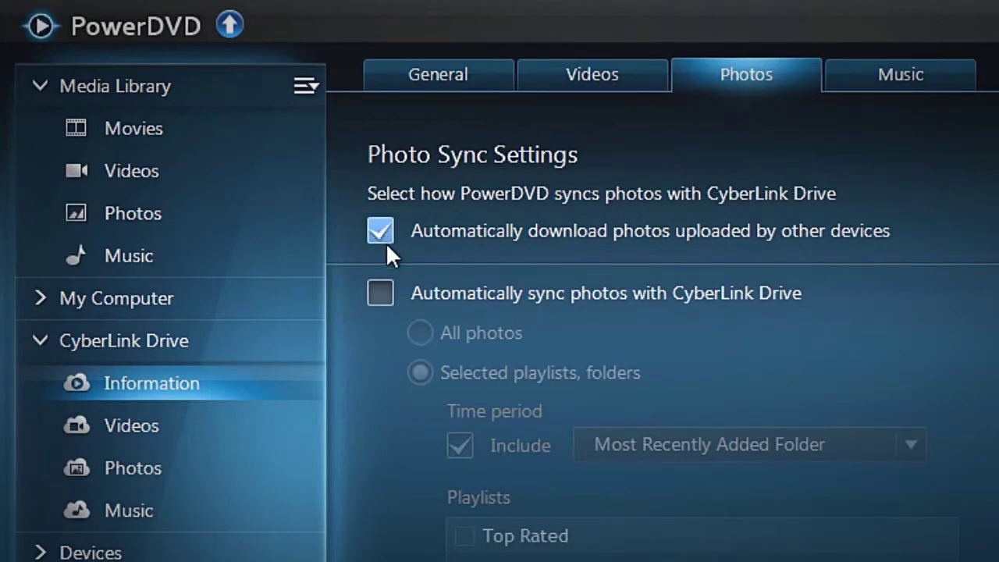
{"action": "left_click", "coordinate": [380, 294]}
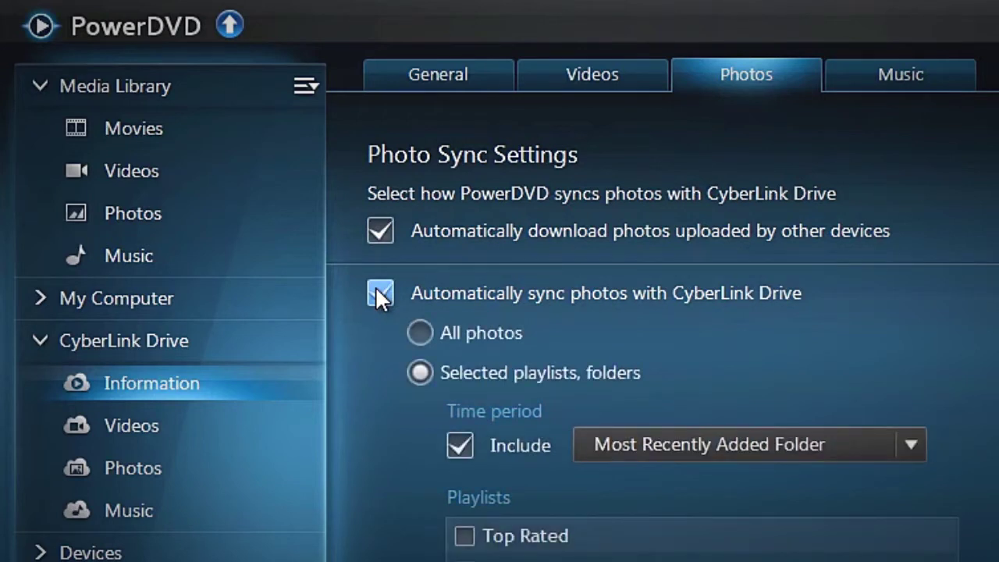
{"action": "left_click", "coordinate": [419, 334]}
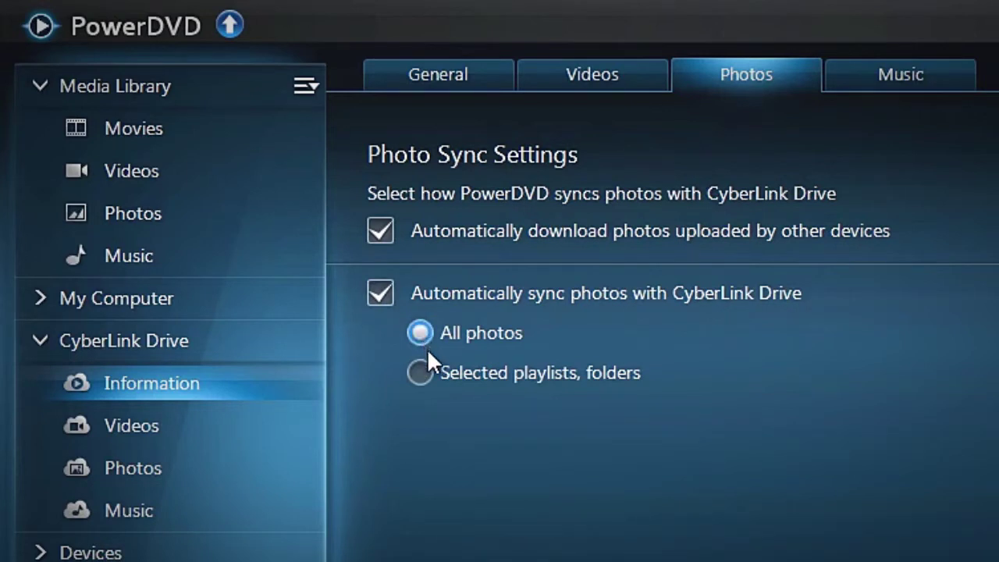
{"action": "left_click", "coordinate": [421, 373]}
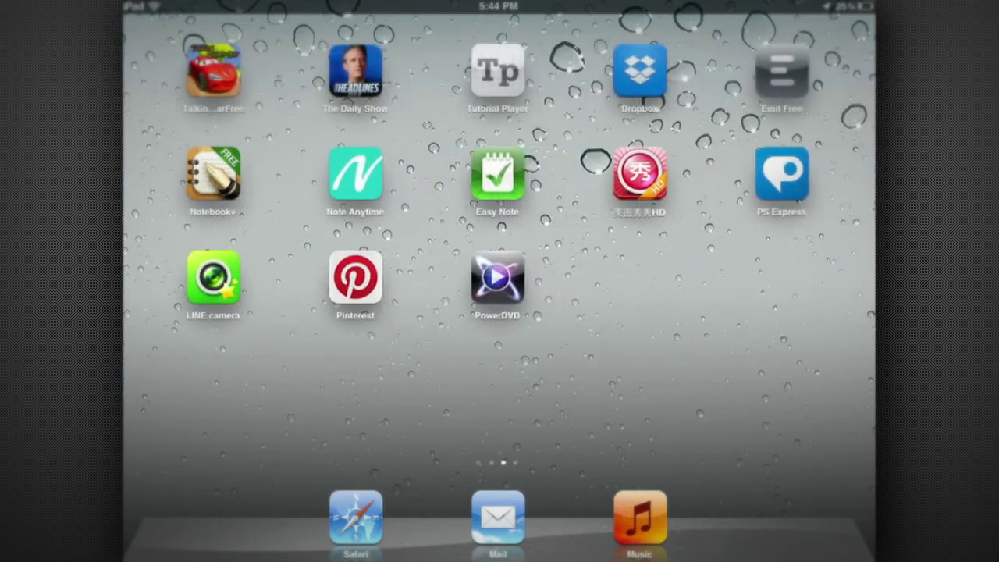
Switch to PowerDVD on the iPad and play the HONG-KONG-AT-N… video from the HONG-KONG folder on CyberLink Drive
{"action": "left_click", "coordinate": [498, 277]}
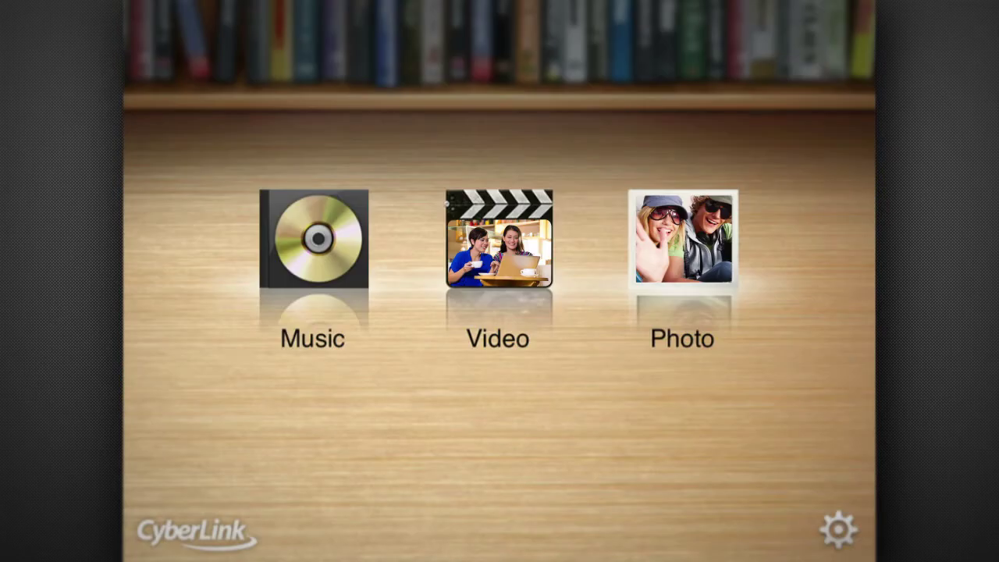
{"action": "left_click", "coordinate": [498, 238]}
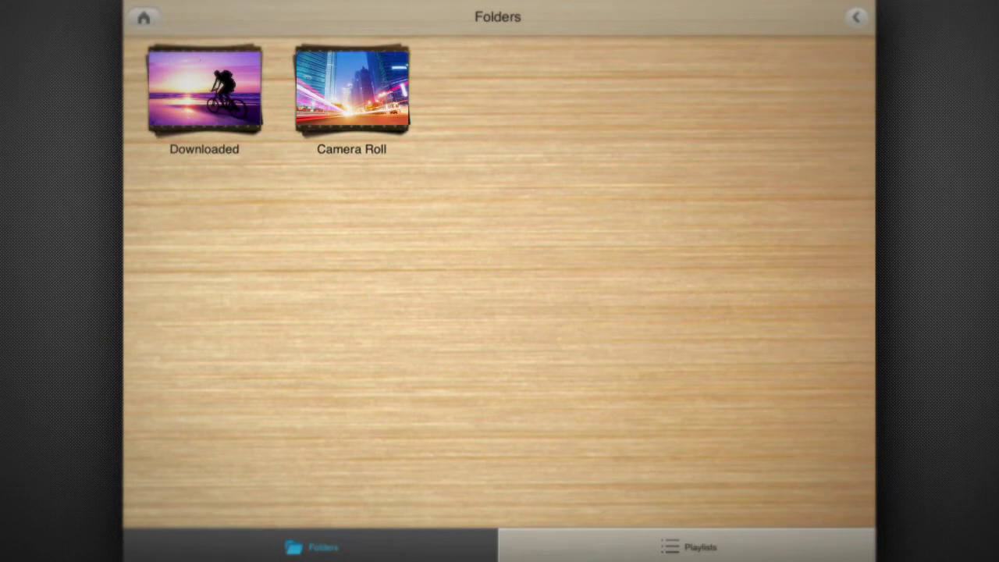
{"action": "left_click", "coordinate": [144, 17]}
{"action": "left_click", "coordinate": [669, 107]}
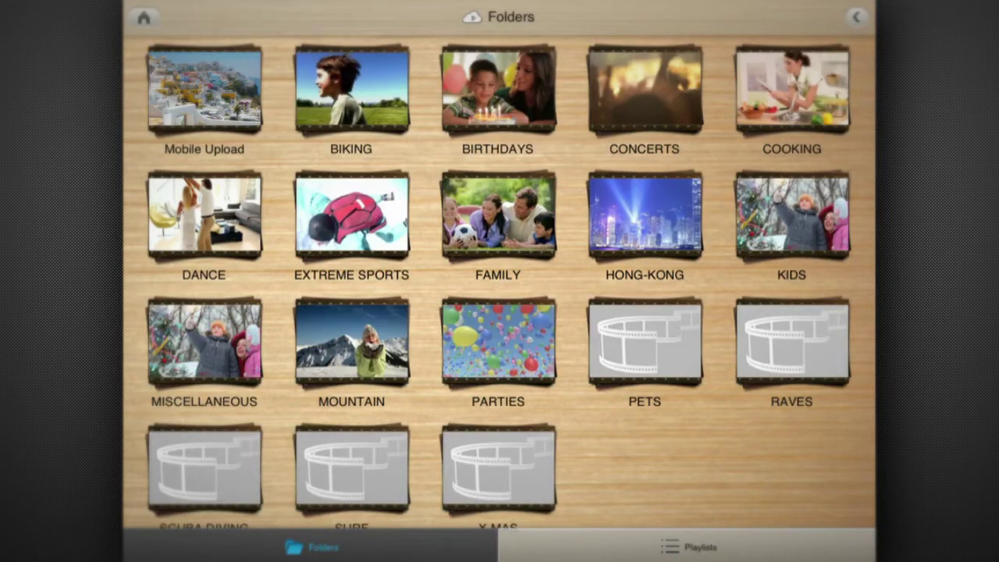
{"action": "left_click", "coordinate": [644, 214]}
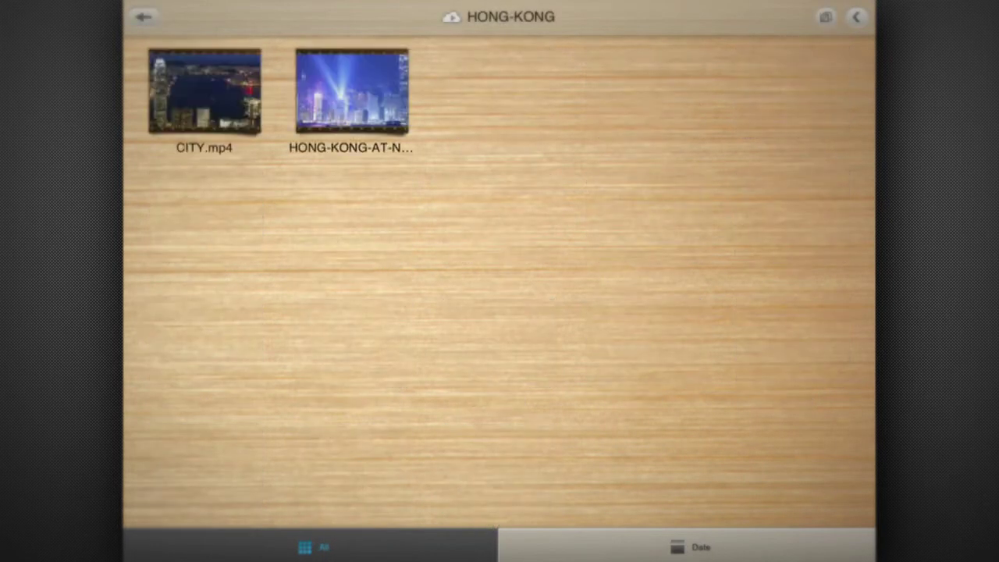
{"action": "left_click", "coordinate": [351, 91]}
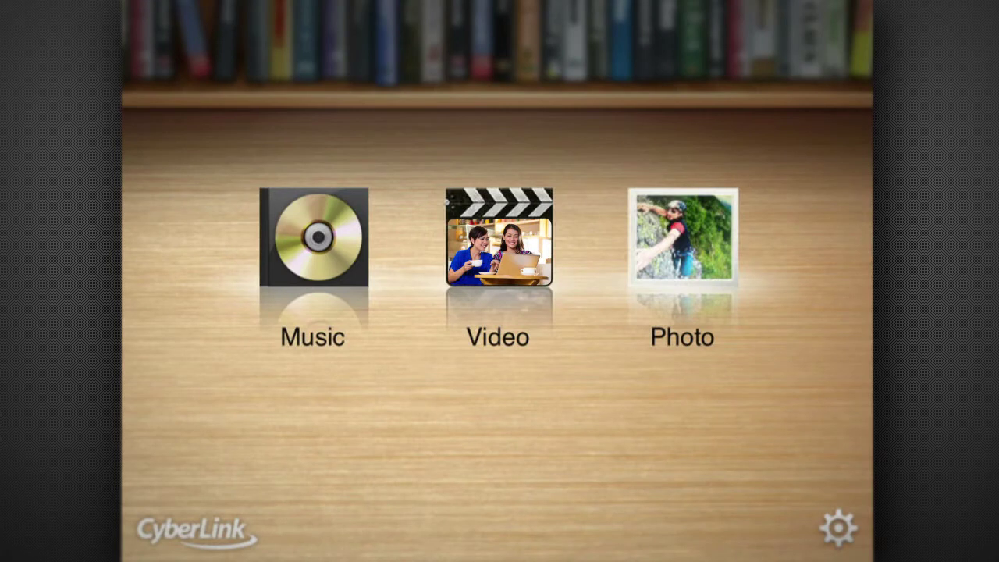
Open the Camera Roll photo folder in item selection mode
{"action": "left_click", "coordinate": [683, 238]}
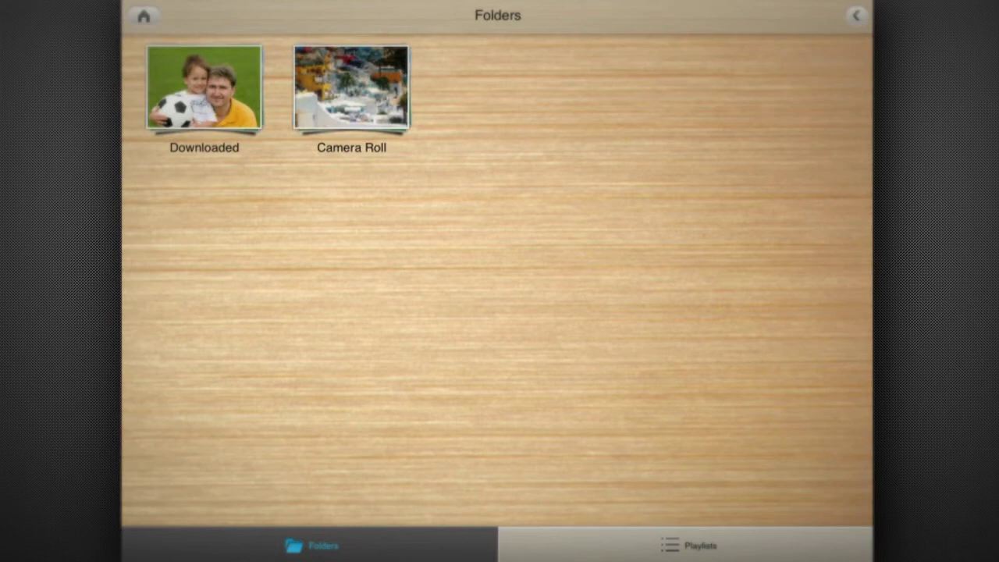
{"action": "left_click", "coordinate": [351, 87]}
{"action": "left_click", "coordinate": [825, 15]}
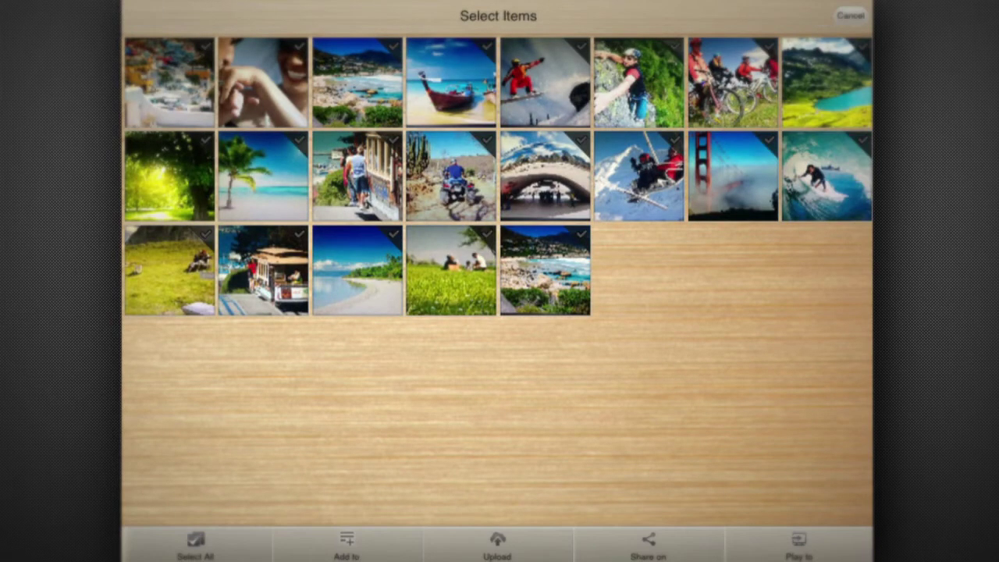
Upload nine Camera Roll photos: the first five, the mirrored sculpture, the red bridge, and the third and fifth in the last row
{"action": "left_click", "coordinate": [170, 82]}
{"action": "left_click", "coordinate": [263, 82]}
{"action": "left_click", "coordinate": [357, 82]}
{"action": "left_click", "coordinate": [451, 82]}
{"action": "left_click", "coordinate": [545, 82]}
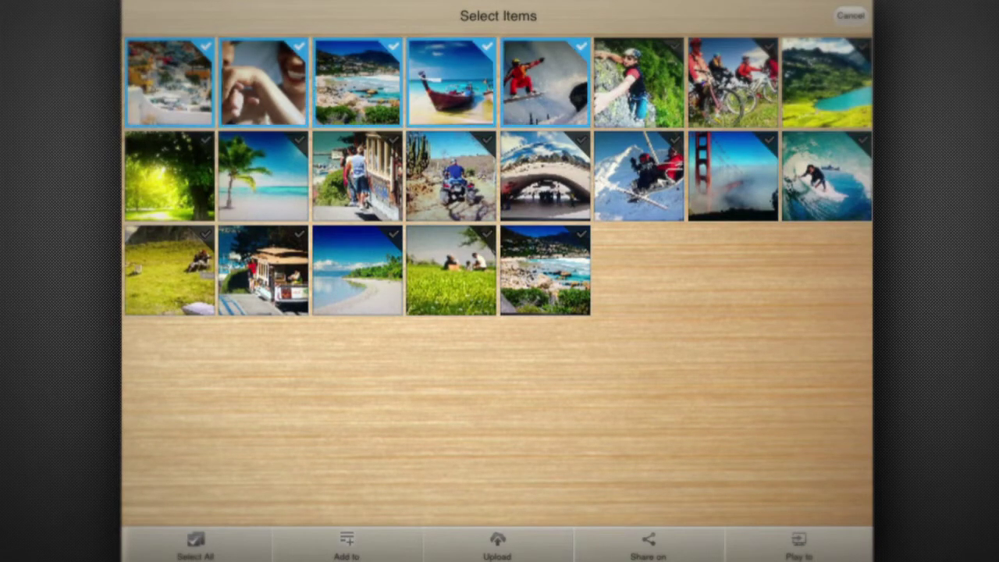
{"action": "left_click", "coordinate": [545, 176]}
{"action": "left_click", "coordinate": [732, 175]}
{"action": "left_click", "coordinate": [357, 269]}
{"action": "left_click", "coordinate": [544, 269]}
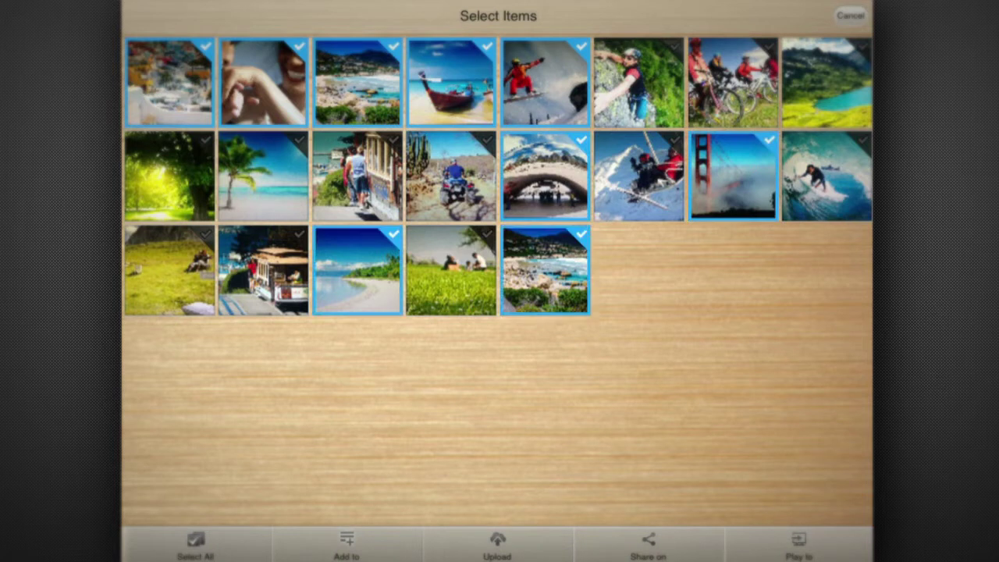
{"action": "left_click", "coordinate": [498, 544]}
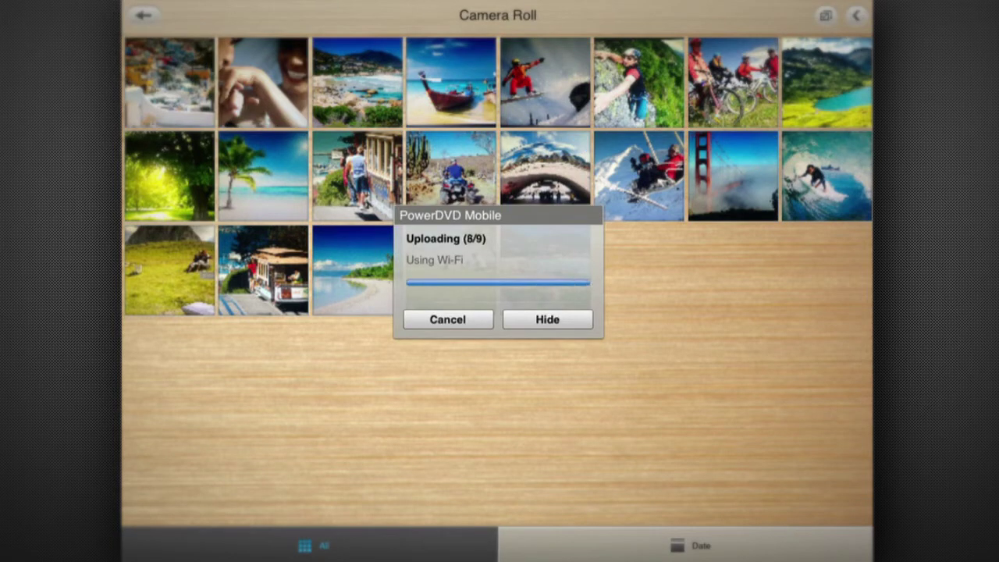
{"action": "left_click", "coordinate": [497, 319]}
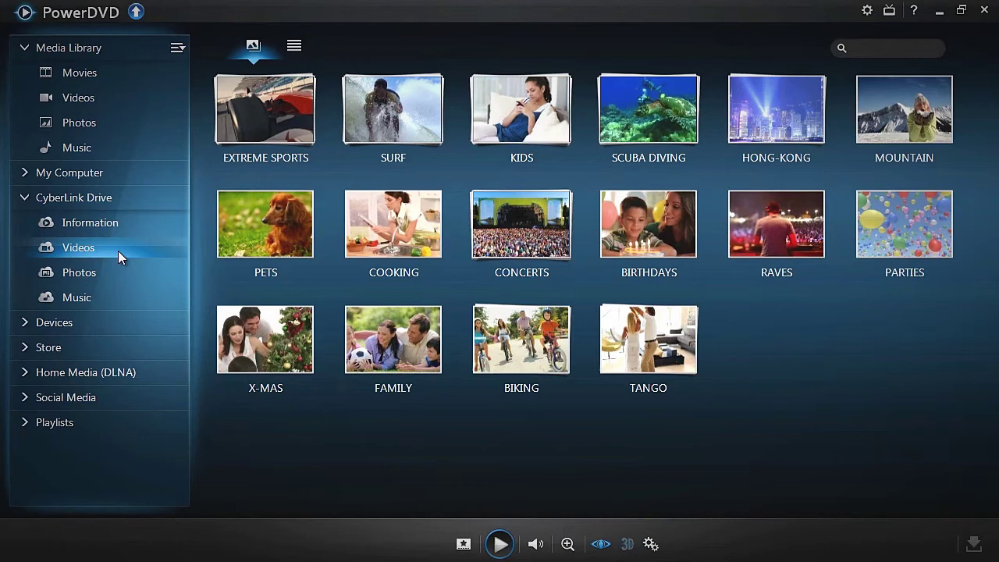
Switch to PowerDVD on the computer, browse CyberLink Drive's photos and music, and open the drive's general information
{"action": "left_click", "coordinate": [131, 272]}
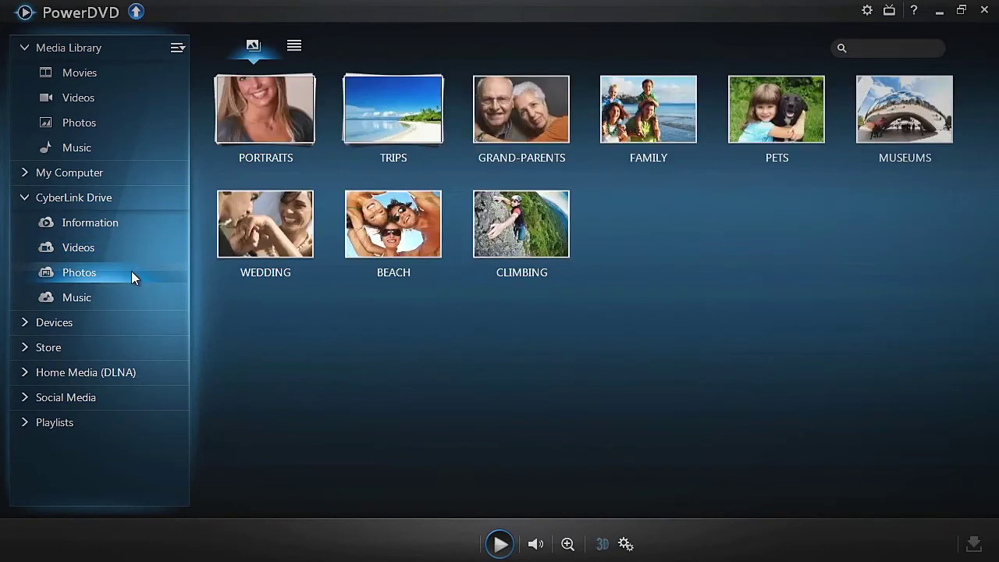
{"action": "left_click", "coordinate": [132, 300]}
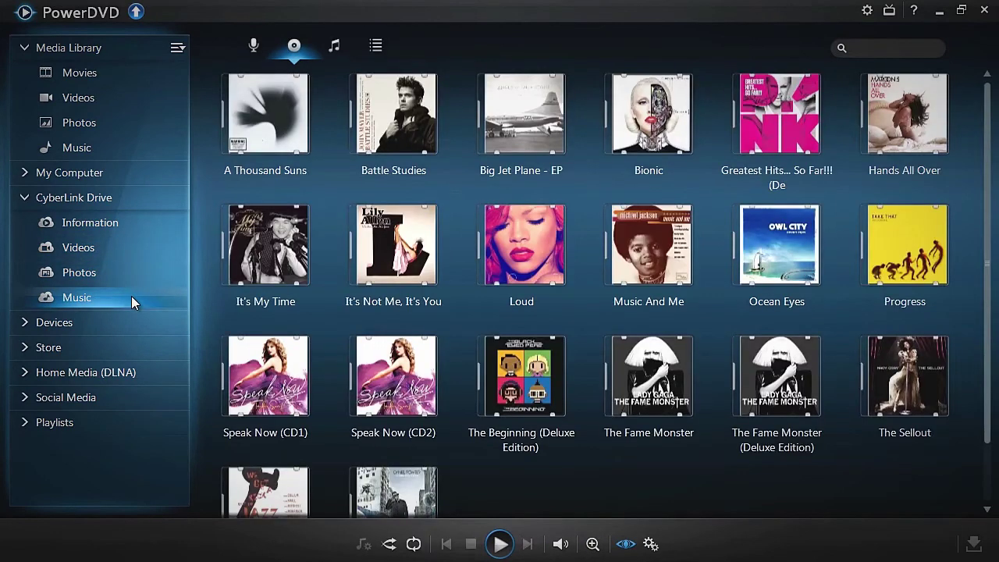
{"action": "left_click", "coordinate": [136, 225]}
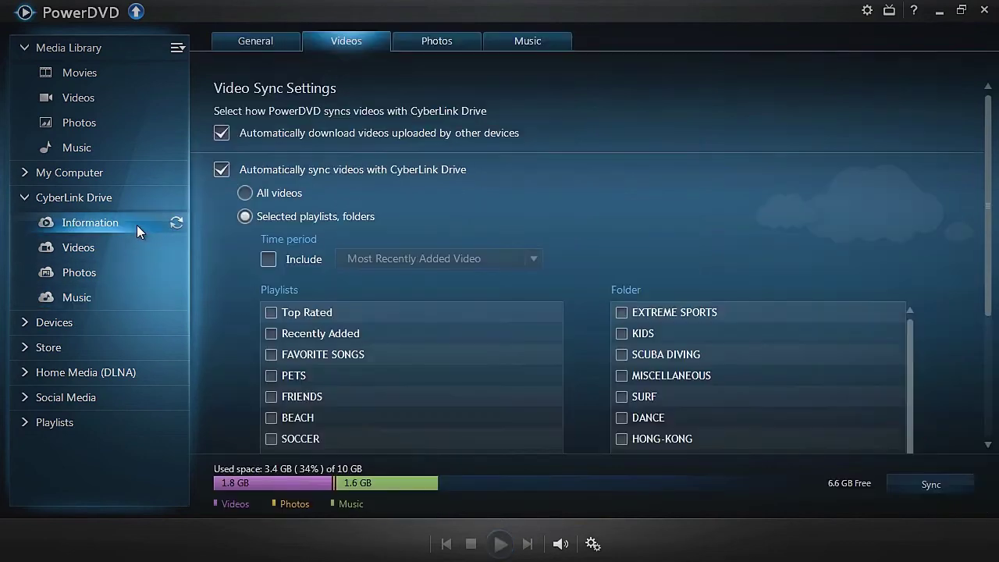
{"action": "left_click", "coordinate": [274, 41]}
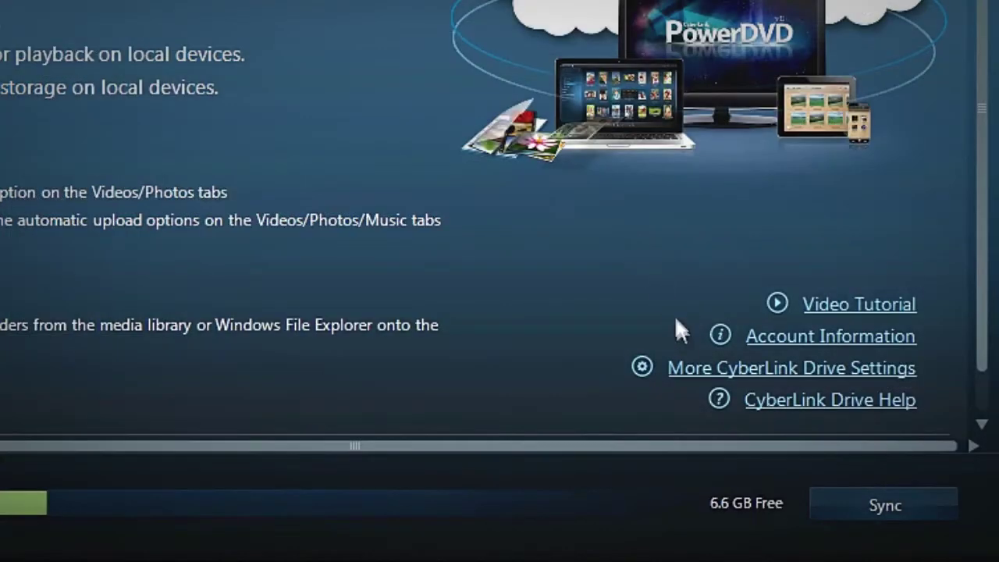
In the CyberLink Drive settings, enable photo conversion for portable devices before uploading, with the resolution at Medium (4 megapixels)
{"action": "left_click", "coordinate": [692, 373]}
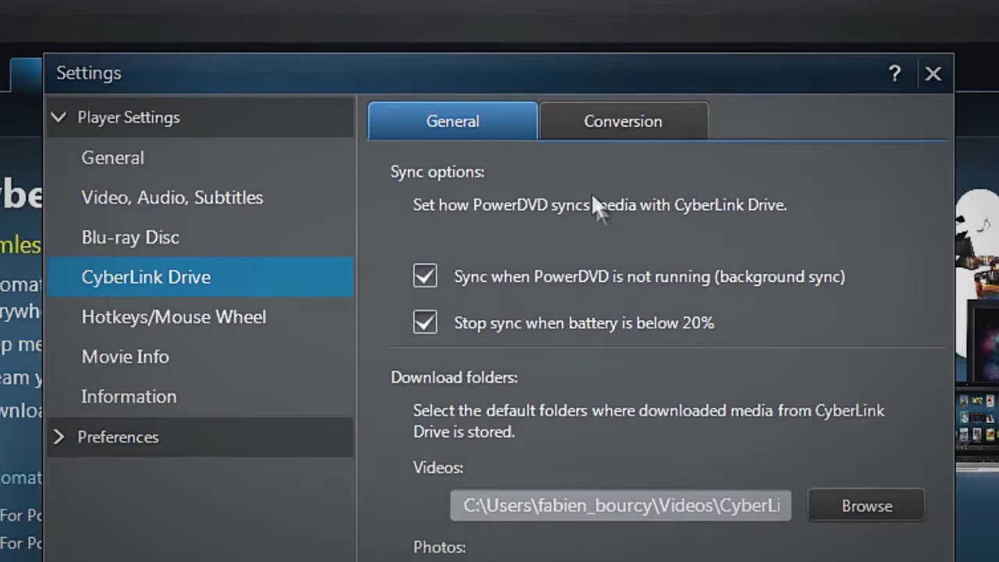
{"action": "left_click", "coordinate": [561, 132]}
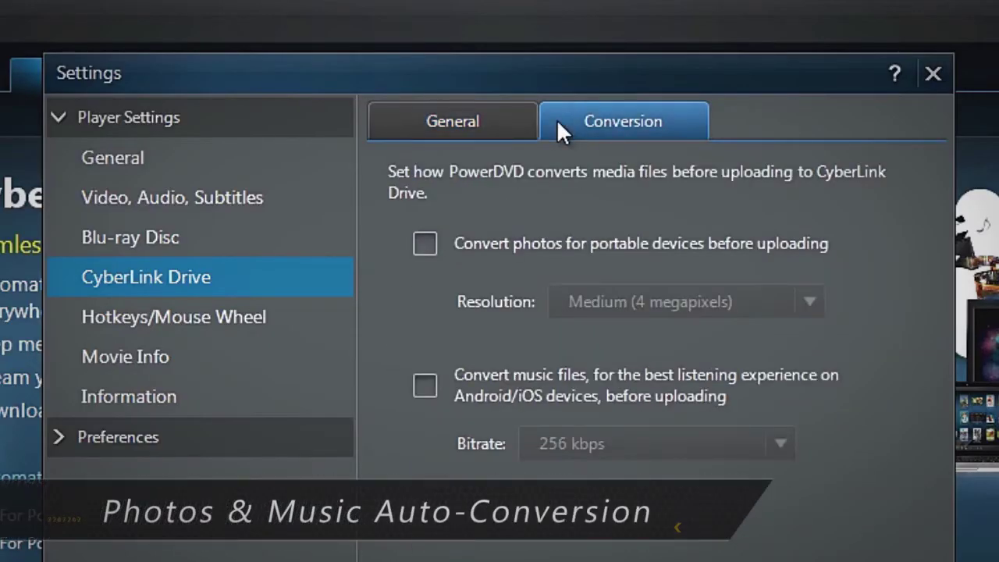
{"action": "left_click", "coordinate": [426, 245]}
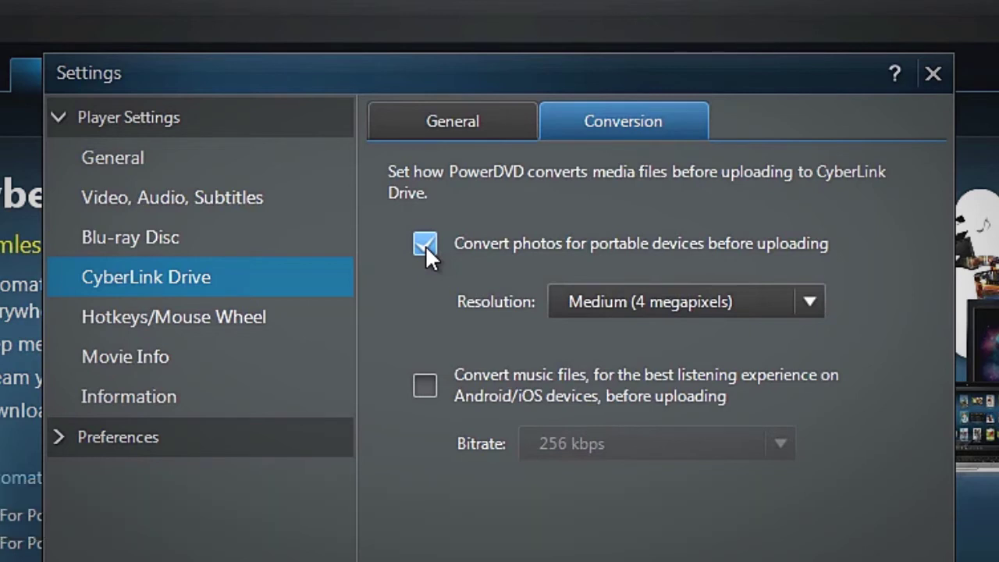
{"action": "left_click", "coordinate": [677, 305]}
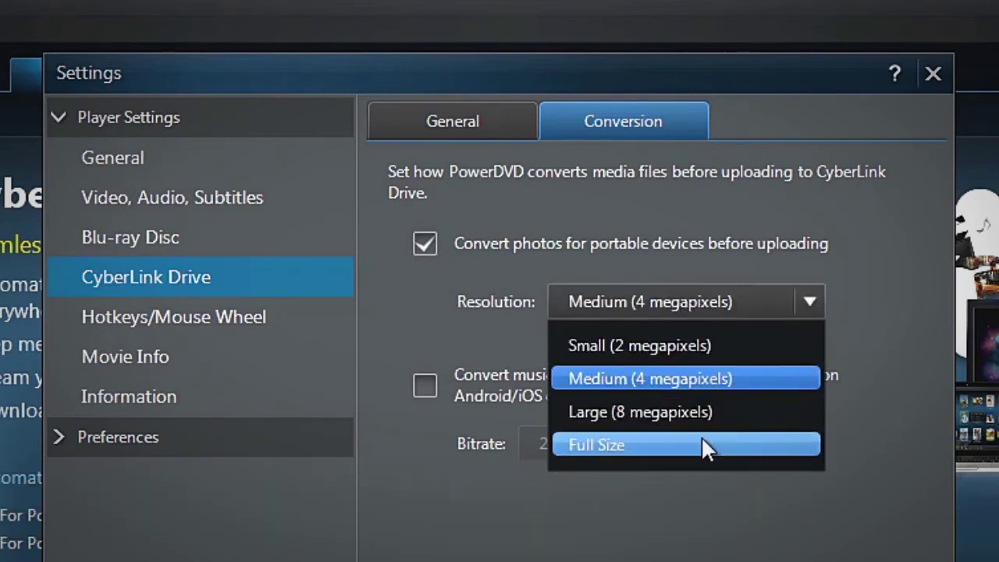
{"action": "left_click", "coordinate": [720, 379]}
{"action": "left_click", "coordinate": [724, 387]}
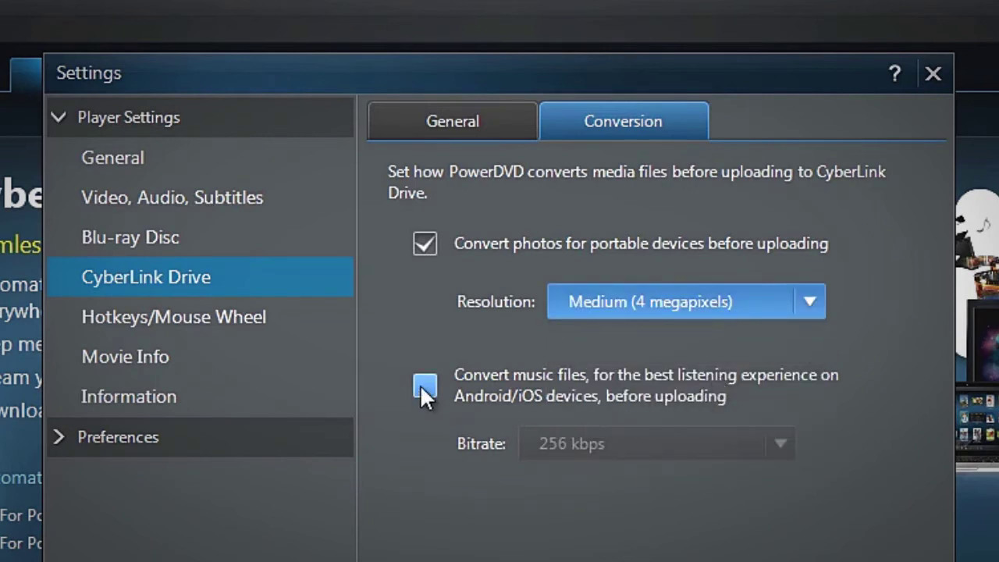
Enable music file conversion before uploading with a bitrate of 256 kbps, and apply the settings
{"action": "left_click", "coordinate": [623, 439]}
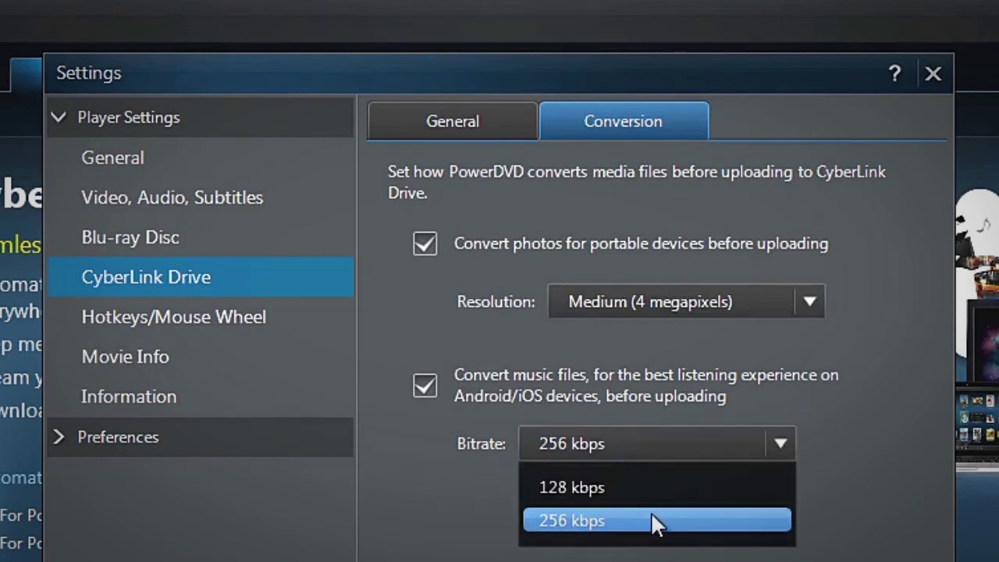
{"action": "left_click", "coordinate": [651, 520]}
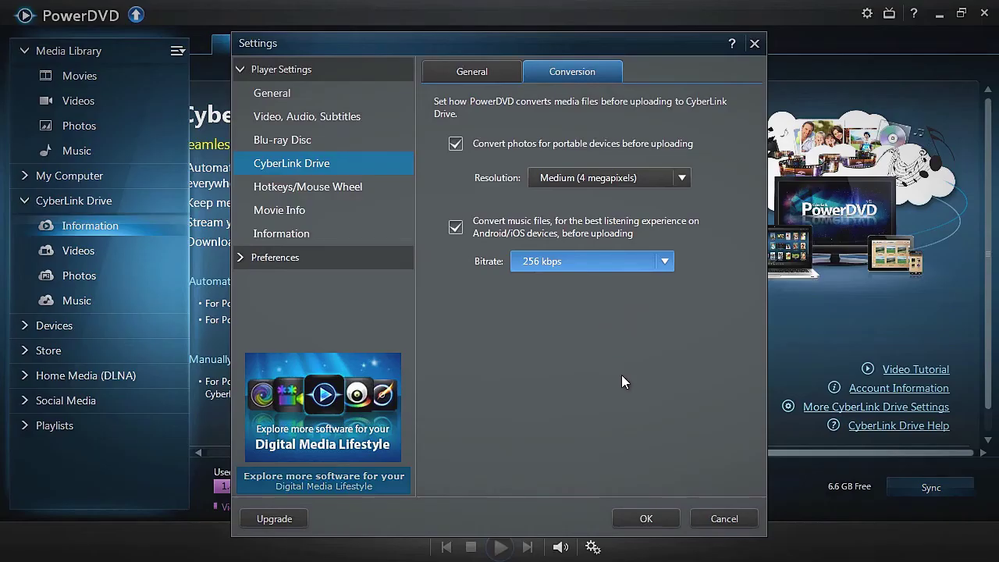
{"action": "left_click", "coordinate": [653, 519]}
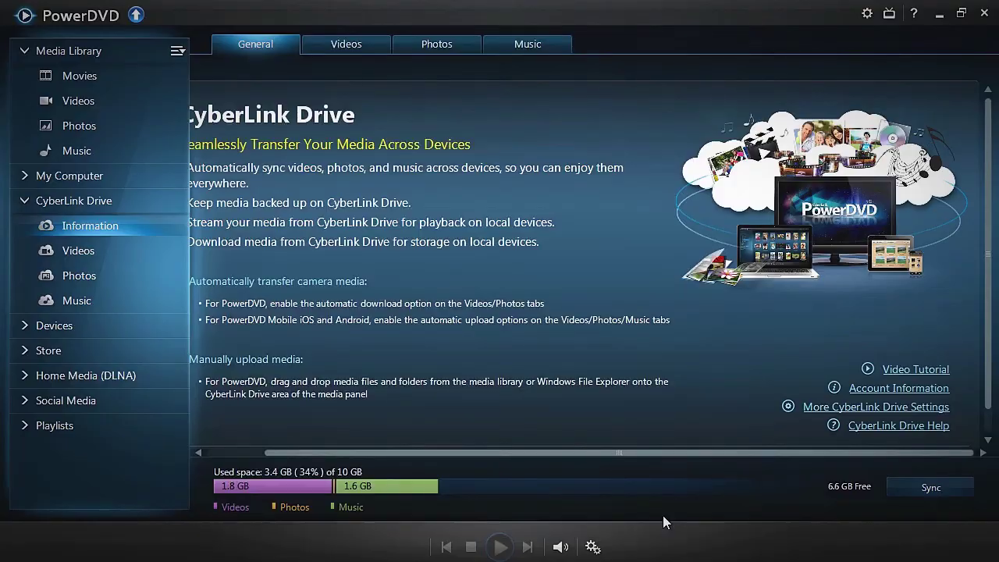